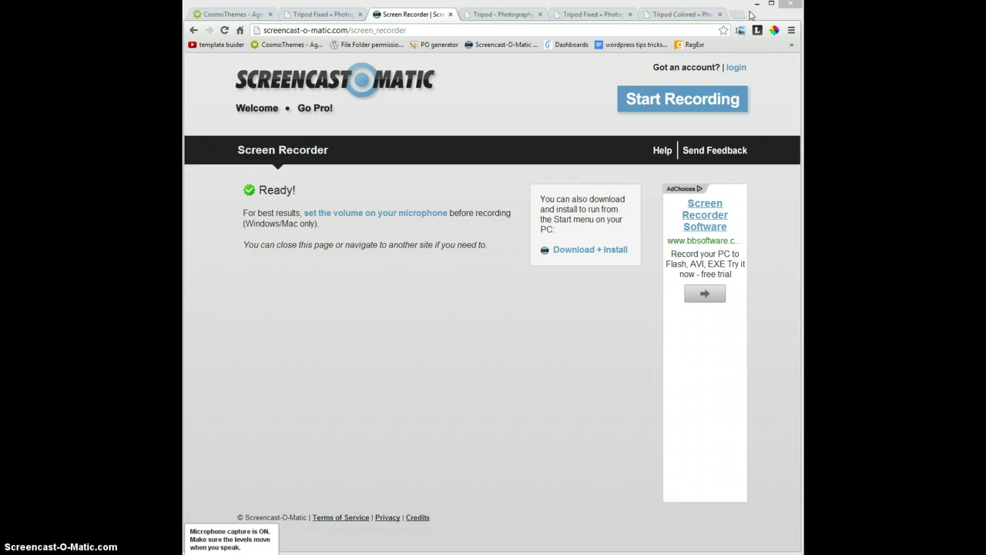
Step: Read the support ticket about creating subpages and review the Tripod Fixed and Tripod Colored demo sites
left_click(222, 14)
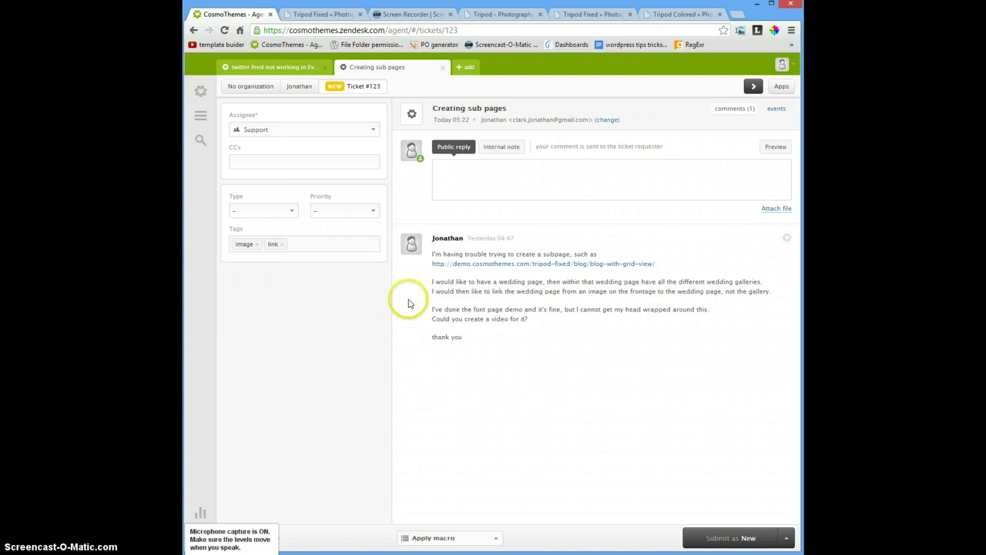
left_click(501, 14)
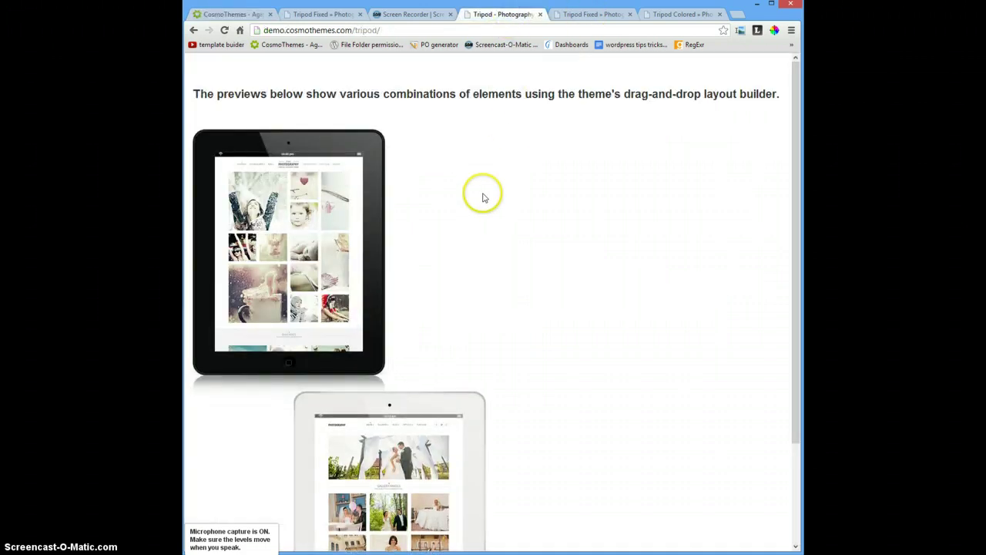
left_click(582, 17)
left_click(681, 15)
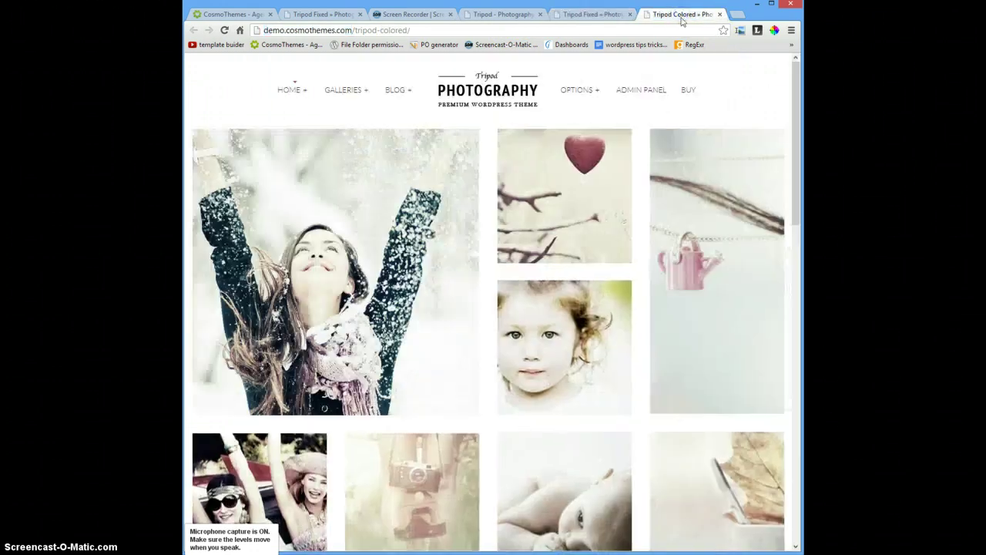
left_click(487, 13)
left_click(342, 14)
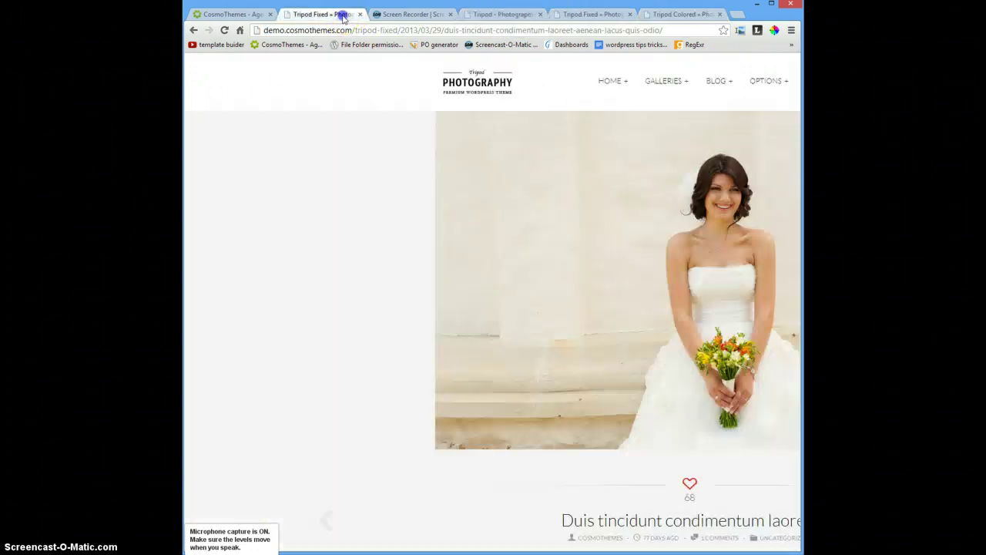
left_click(504, 14)
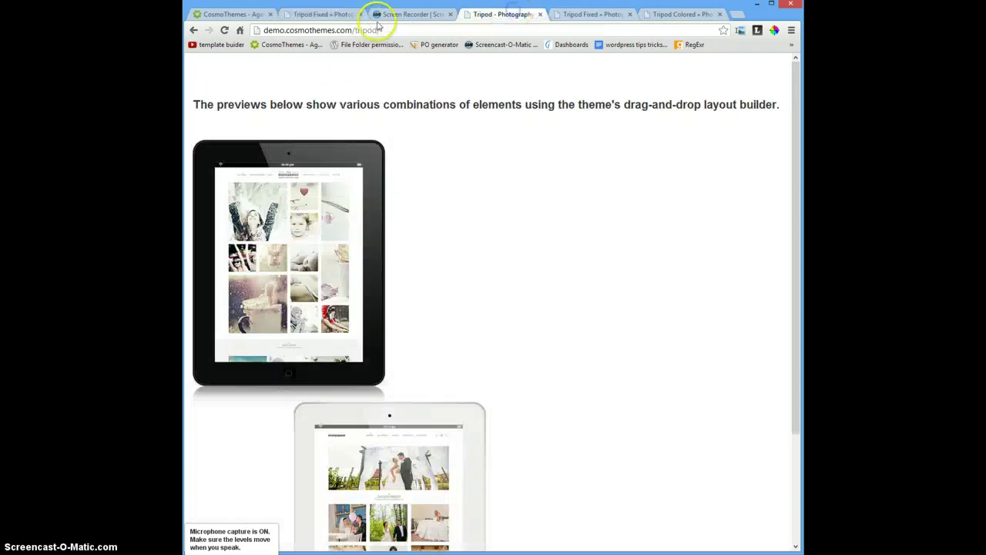
left_click(596, 14)
scroll(470, 331, "down", 2)
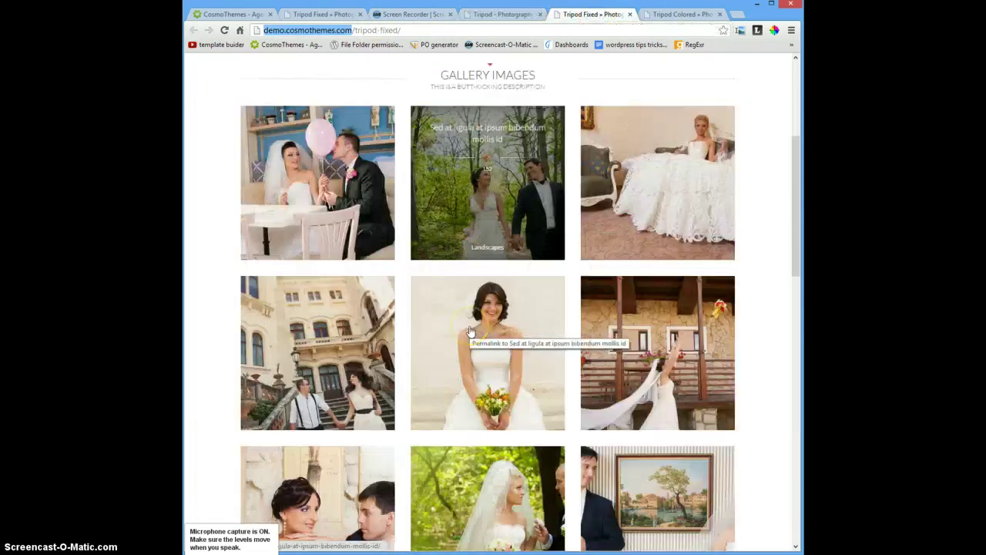
scroll(643, 264, "up", 1)
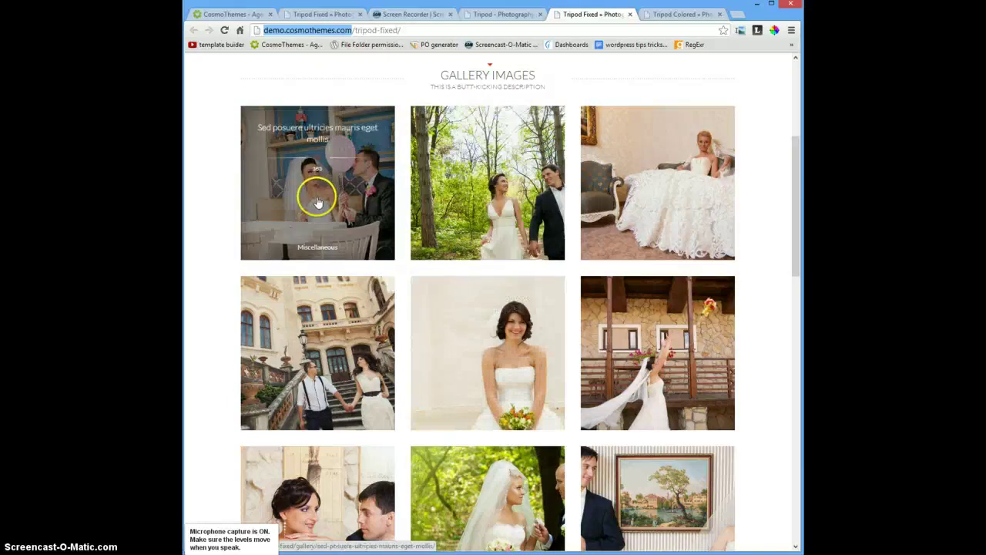
left_click(685, 15)
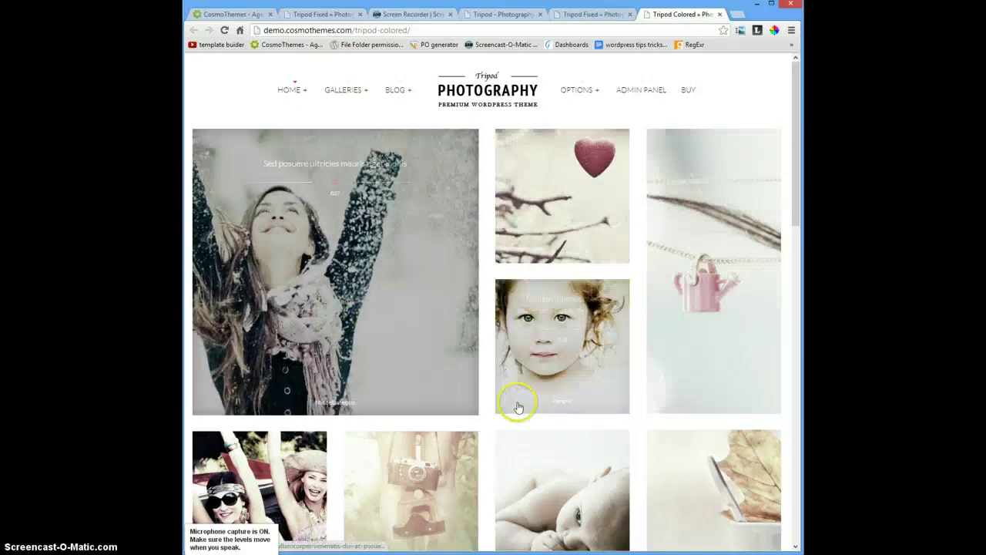
Step: Open the WordPress admin at wp/wp/tripod/wp-admin/ in a new browser tab and go to the Tripod theme's templates
left_click(738, 13)
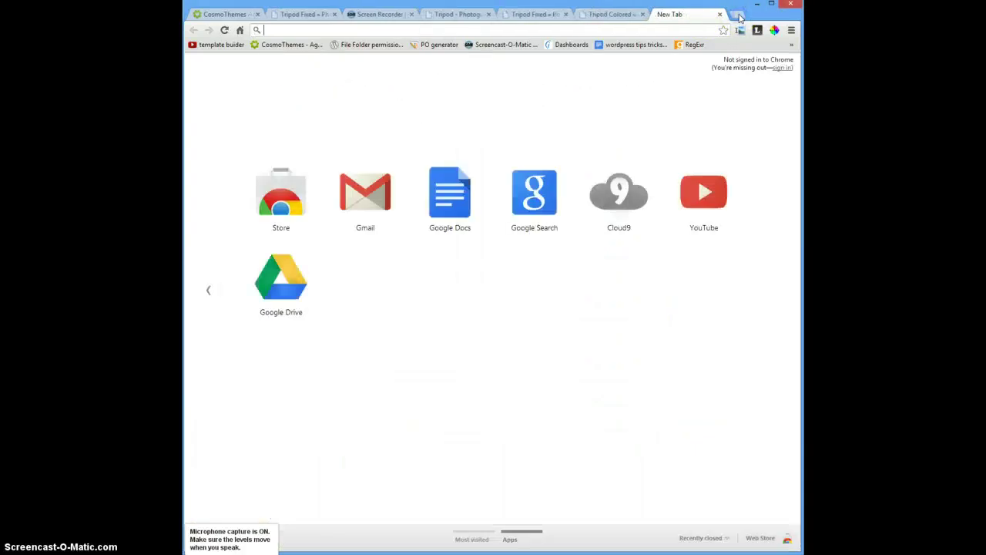
type("tro")
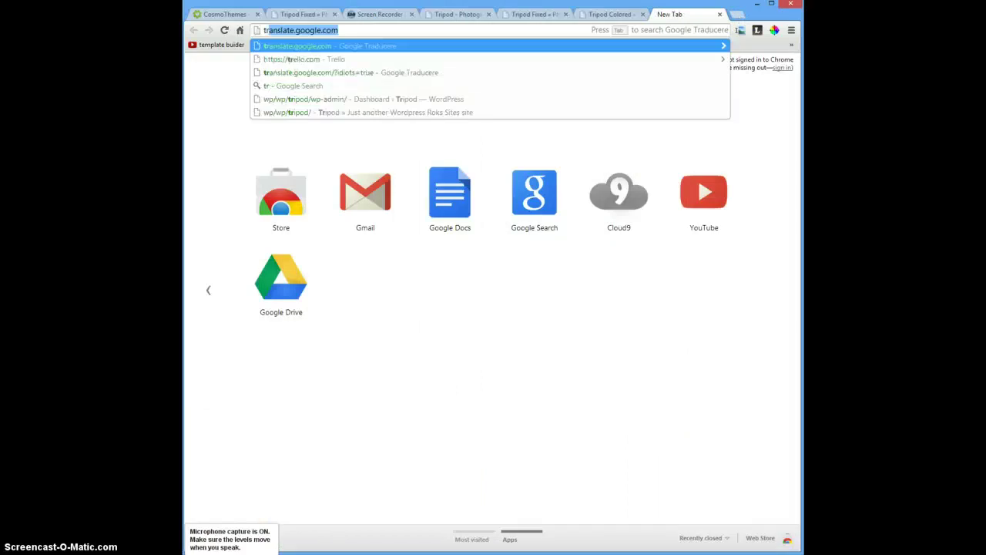
key("BackSpace")
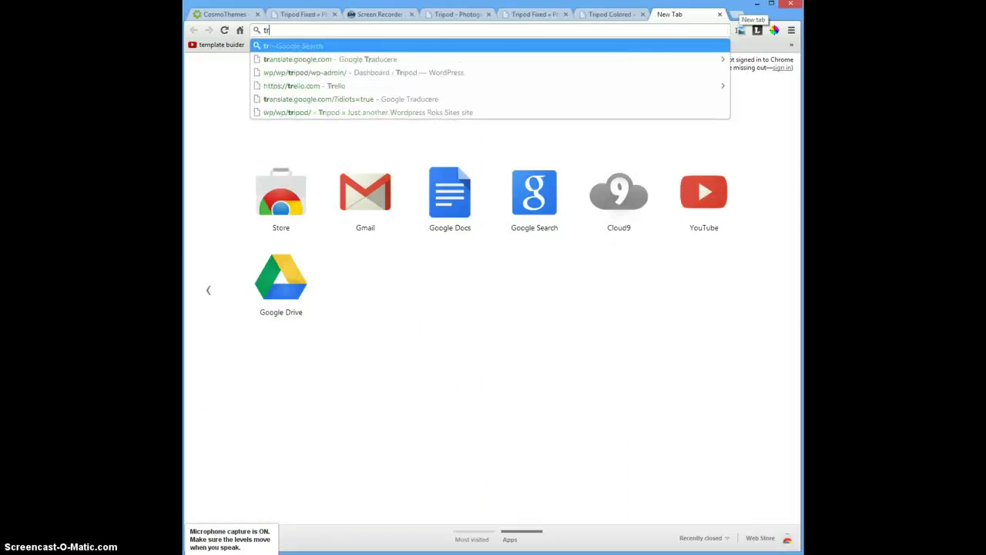
type("ipod")
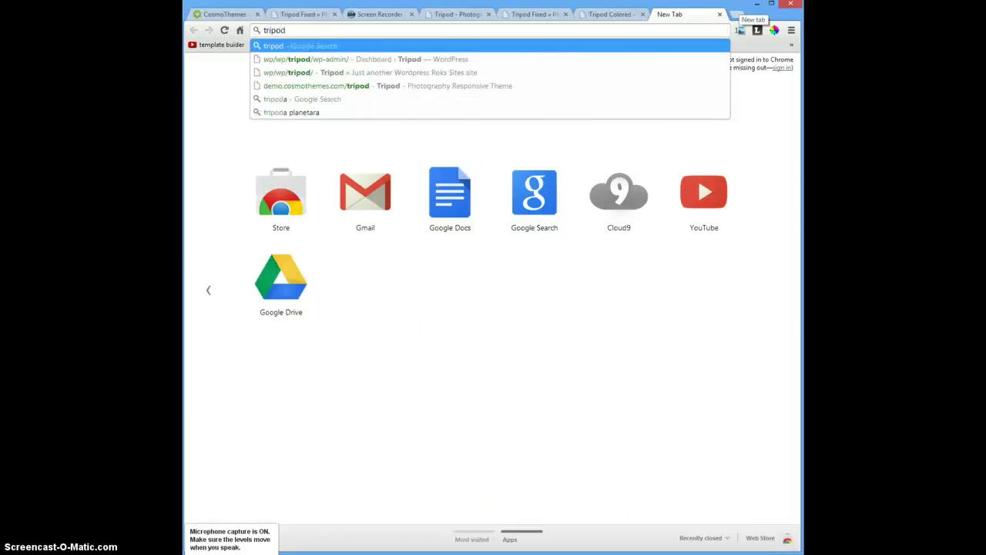
key("Down")
key("Return")
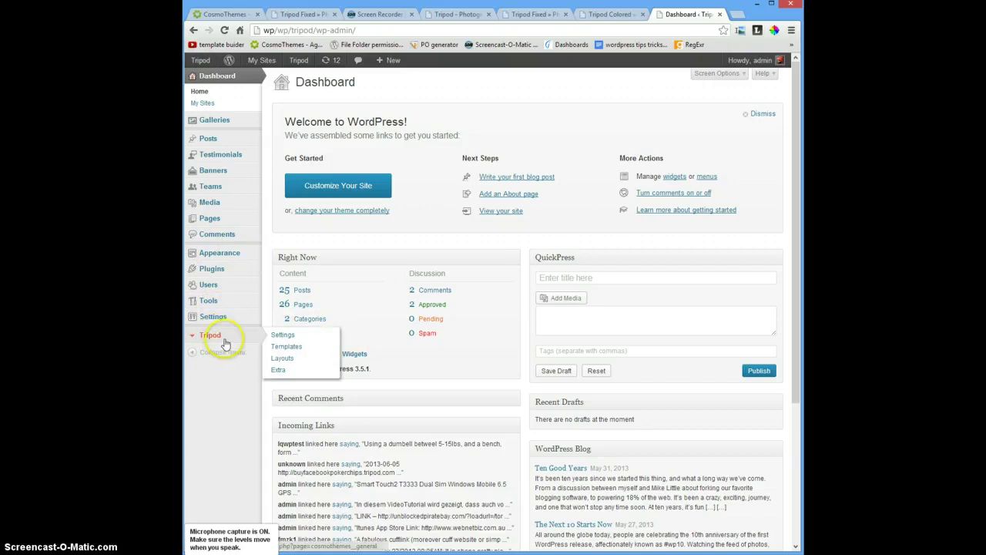
left_click(279, 346)
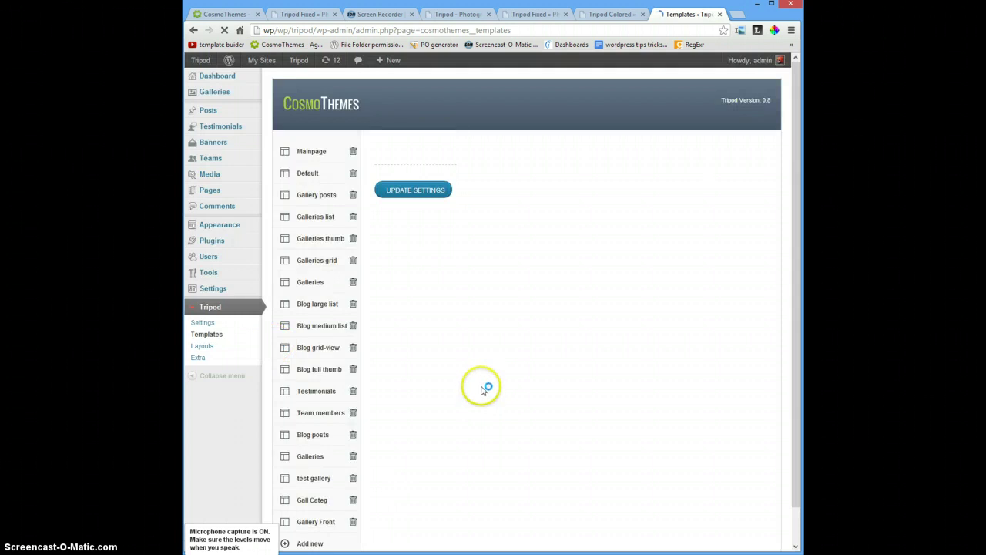
Step: Add a new template named WeddingGalleries
scroll(213, 433, "down", 3)
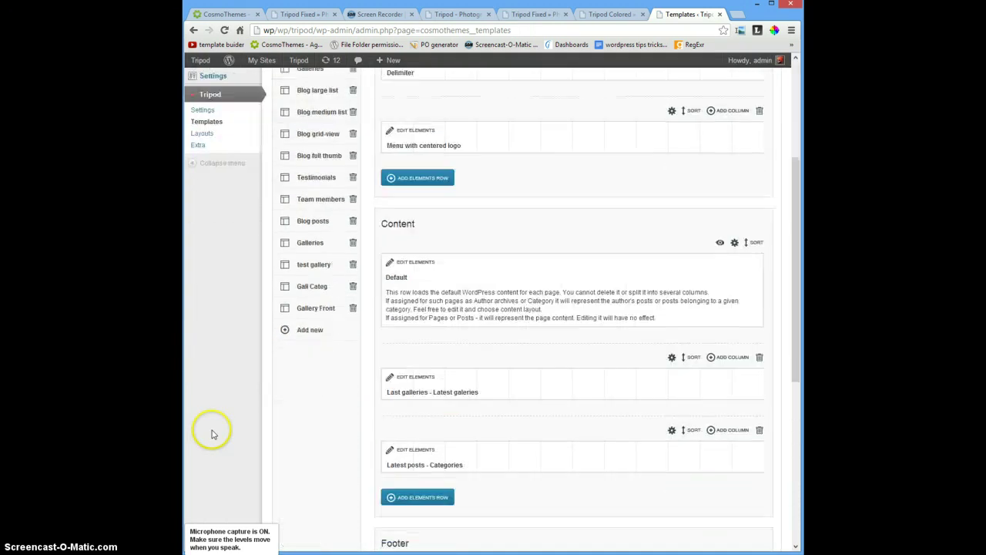
left_click(316, 331)
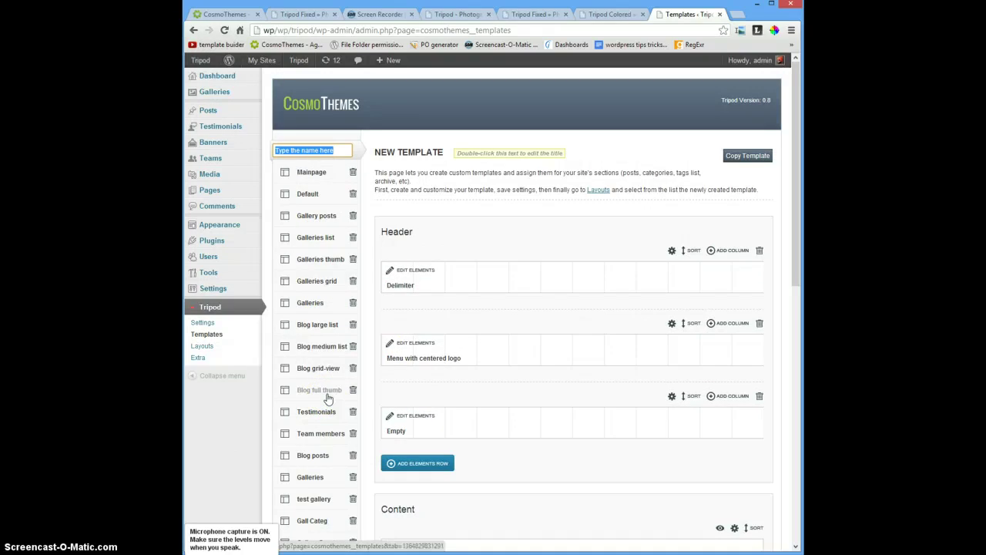
type("Weddind")
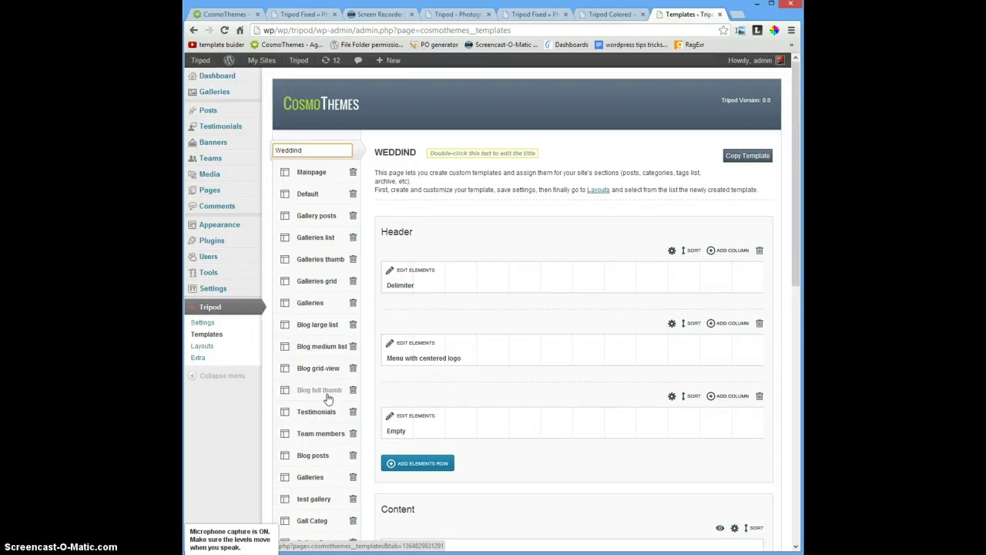
type("Gal")
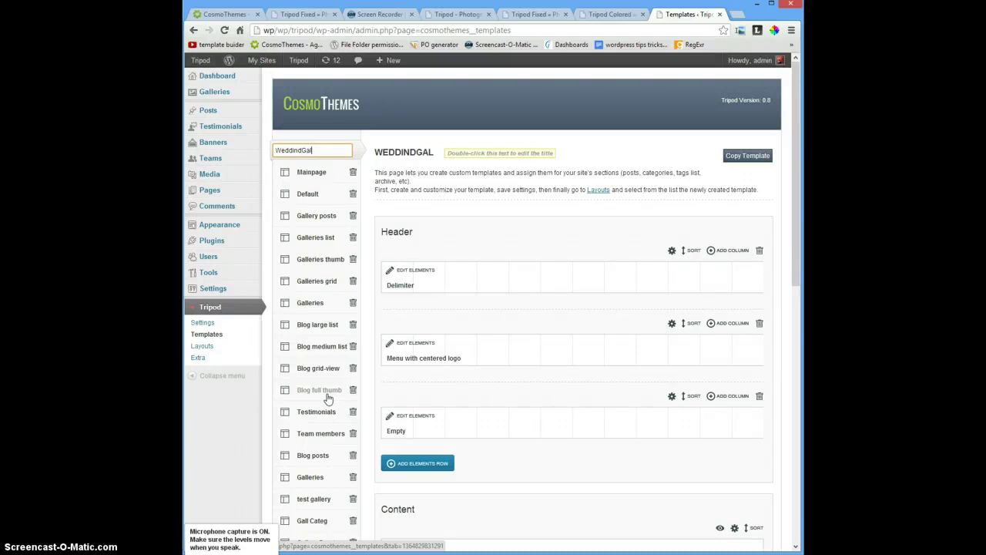
type("leri")
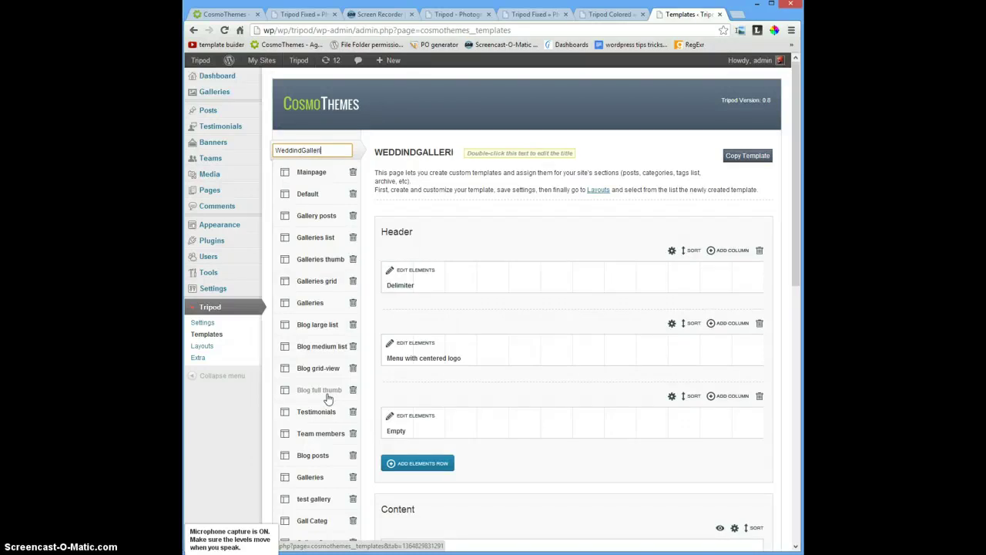
type("es")
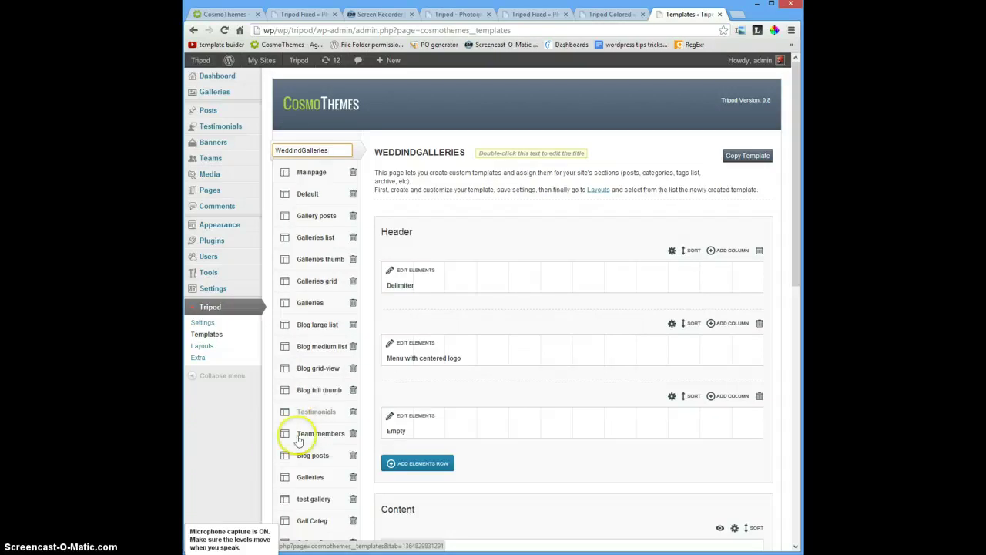
left_click(301, 151)
key("BackSpace")
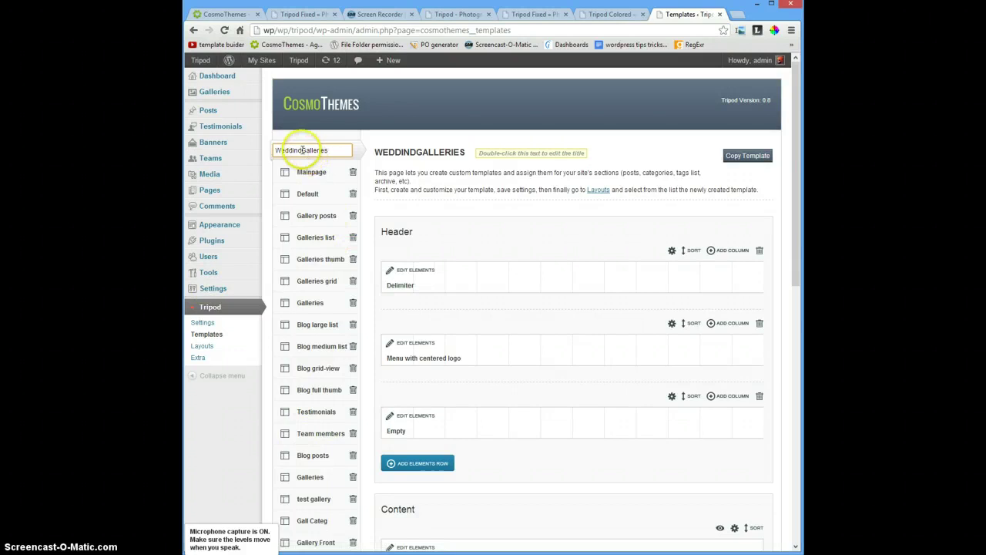
type("g")
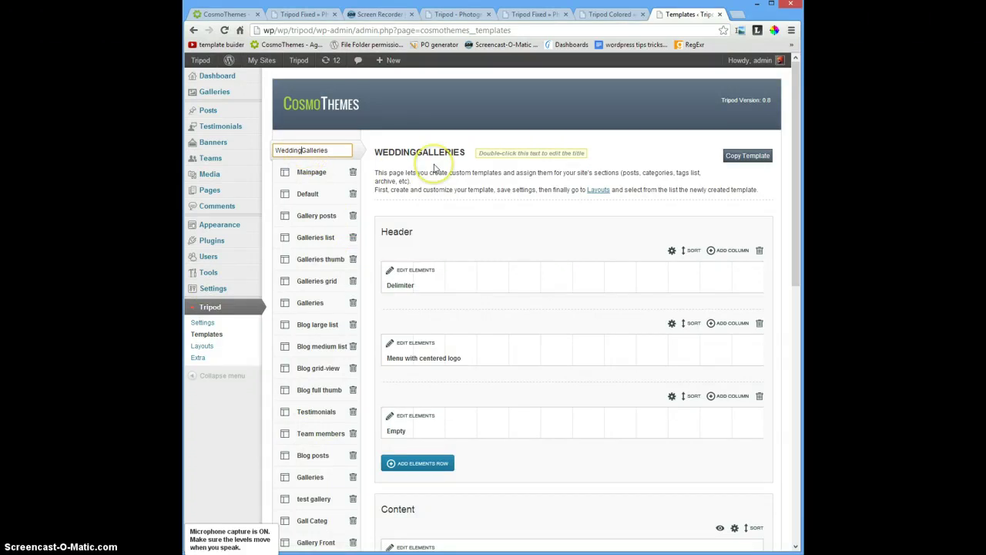
key("Return")
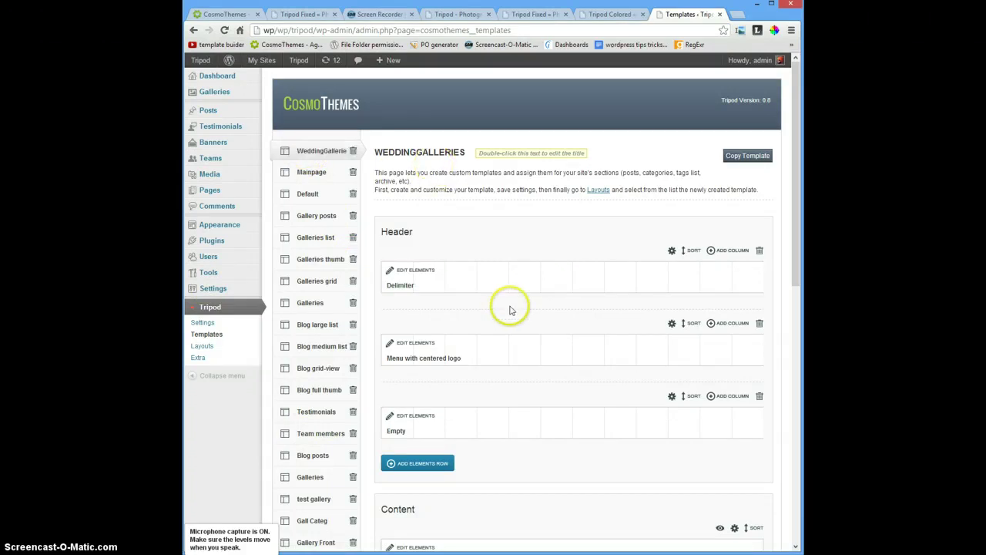
Step: Set the empty new element in the template's Content section to the Gallery Categories type and select the People category
scroll(500, 334, "down", 1)
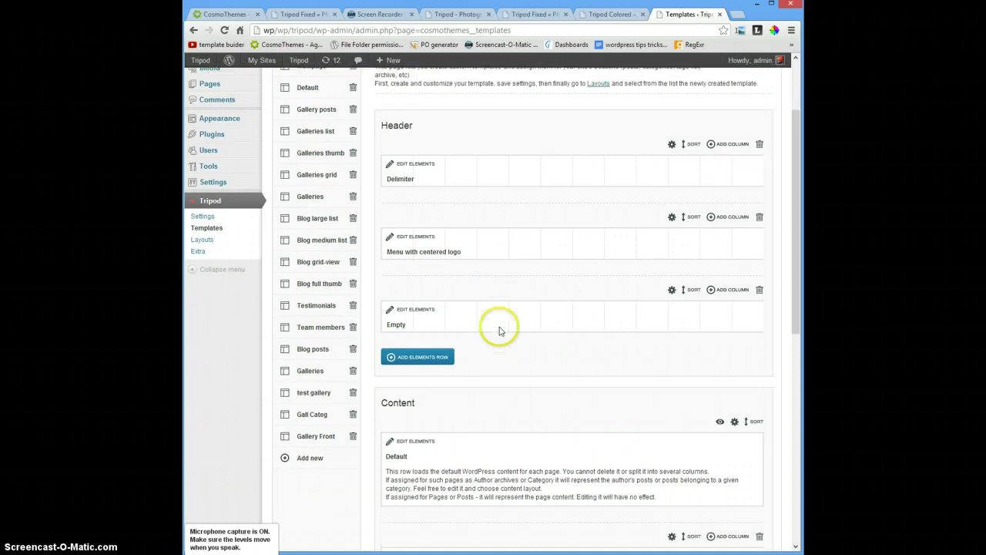
scroll(499, 331, "down", 2)
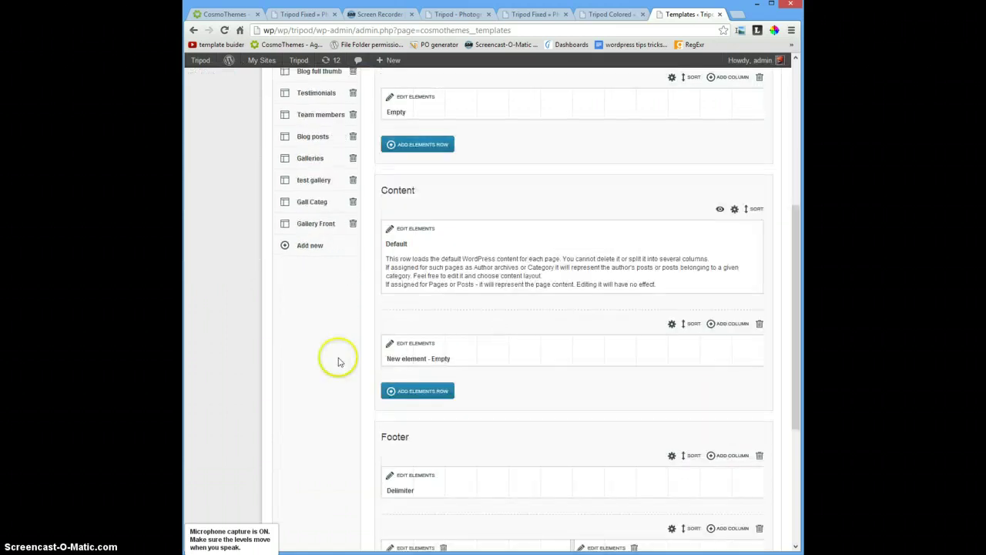
left_click(390, 344)
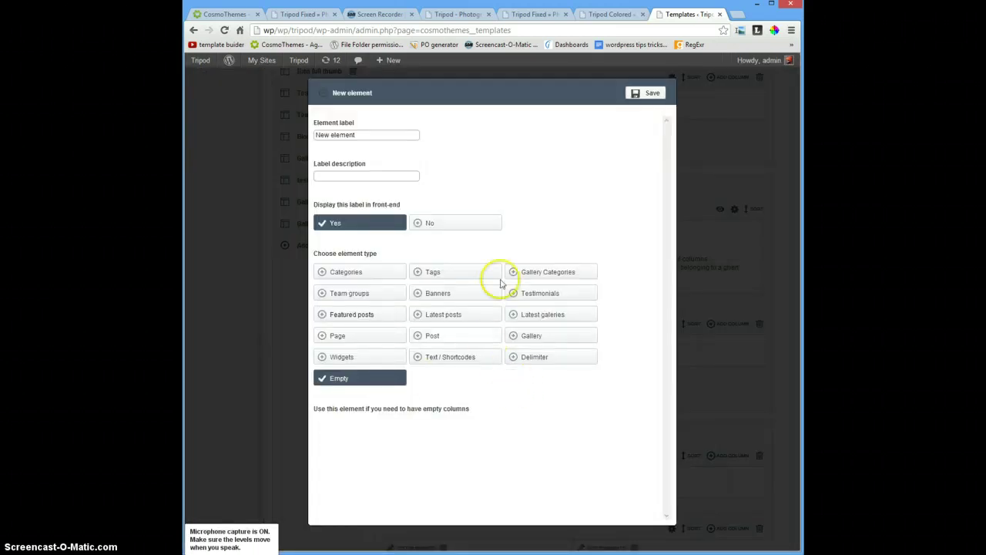
left_click(546, 271)
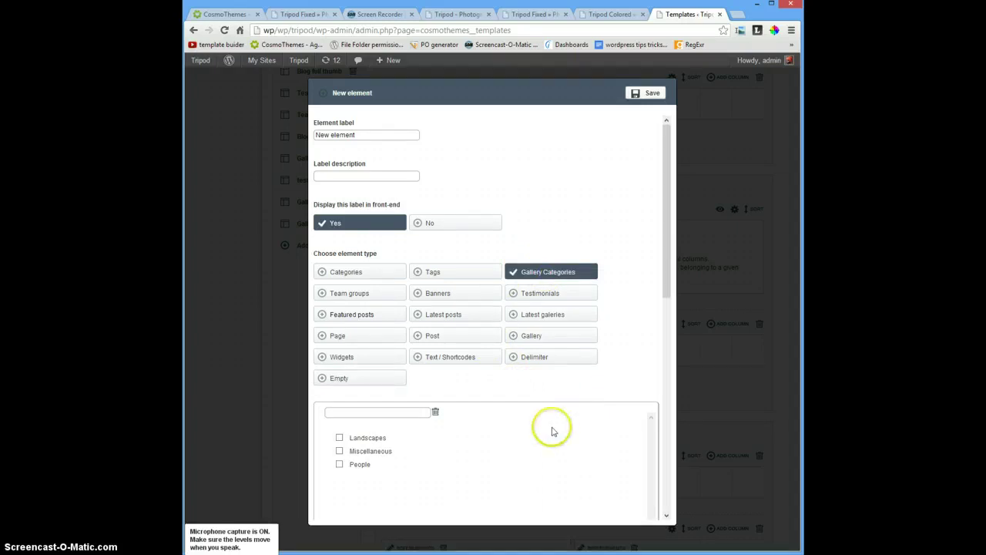
scroll(552, 430, "down", 3)
scroll(551, 429, "down", 1)
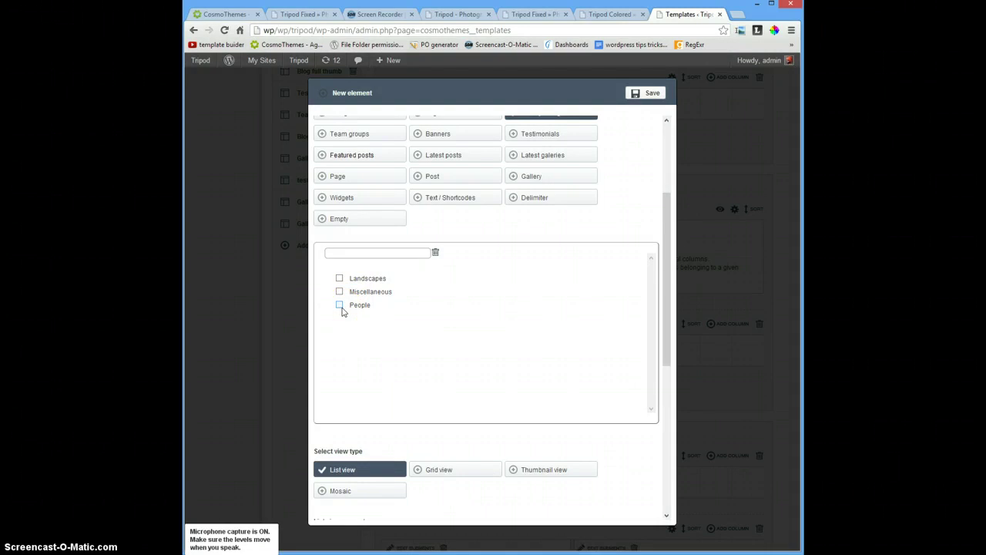
scroll(442, 348, "up", 2)
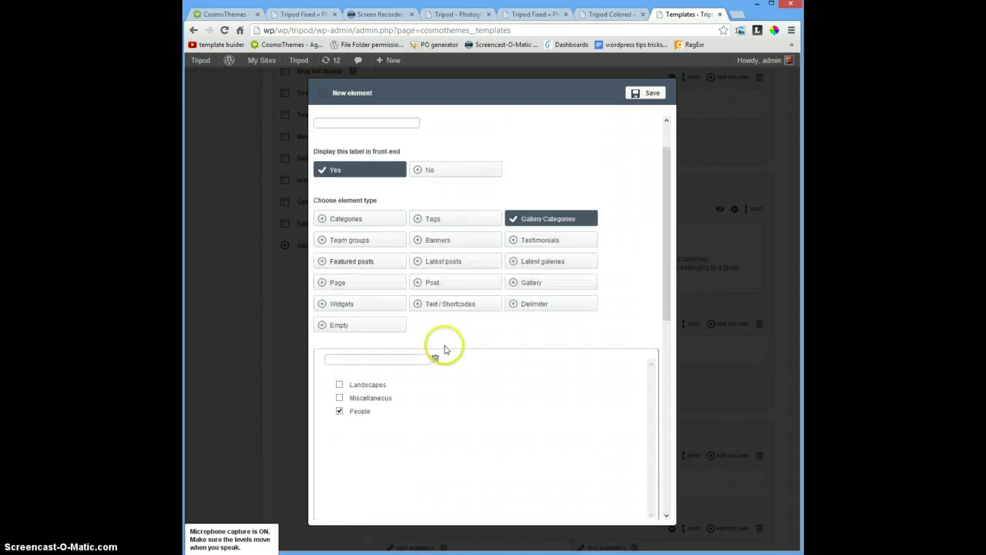
Step: Choose the Mosaic view type for the gallery categories element and save the element
scroll(508, 368, "down", 3)
scroll(518, 372, "down", 1)
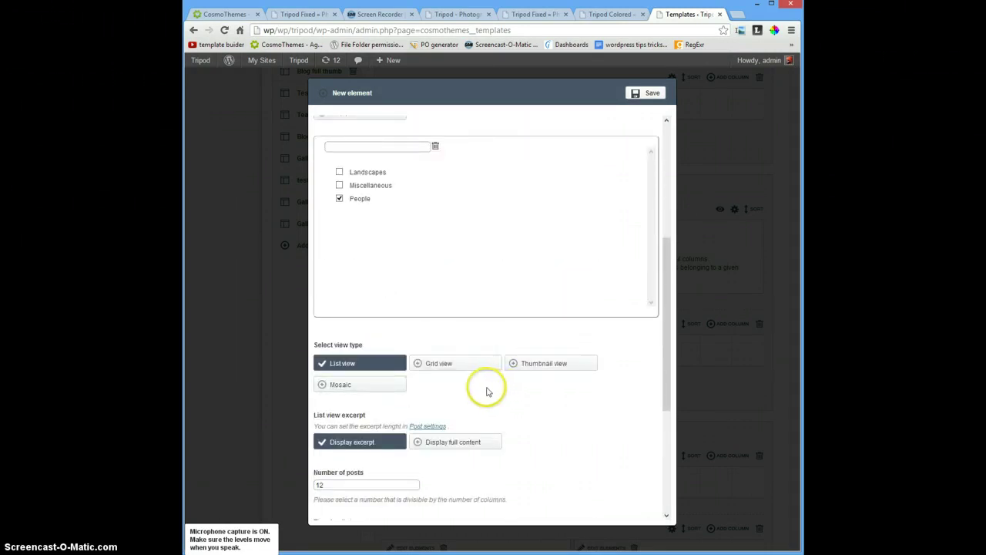
left_click(389, 386)
scroll(574, 409, "down", 3)
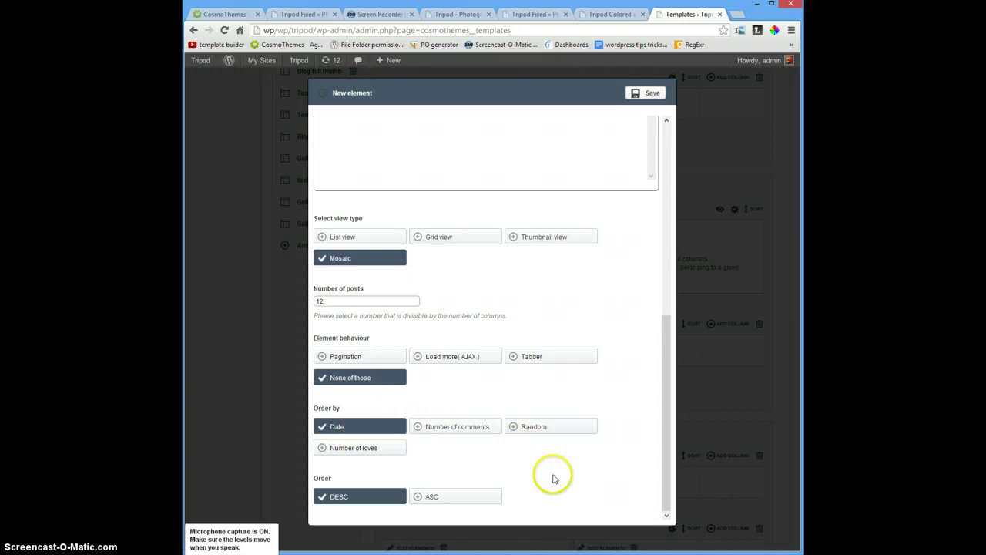
scroll(552, 476, "up", 6)
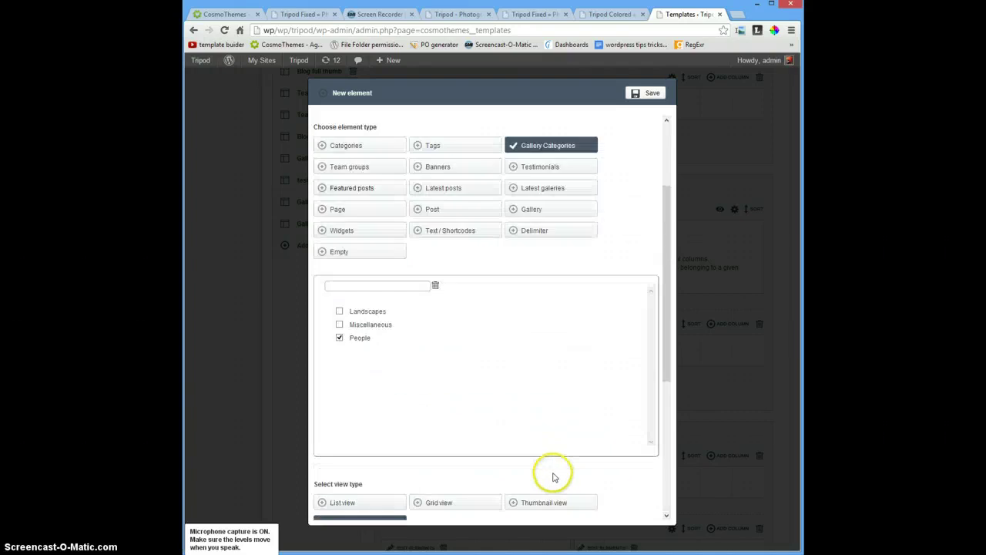
left_click(653, 96)
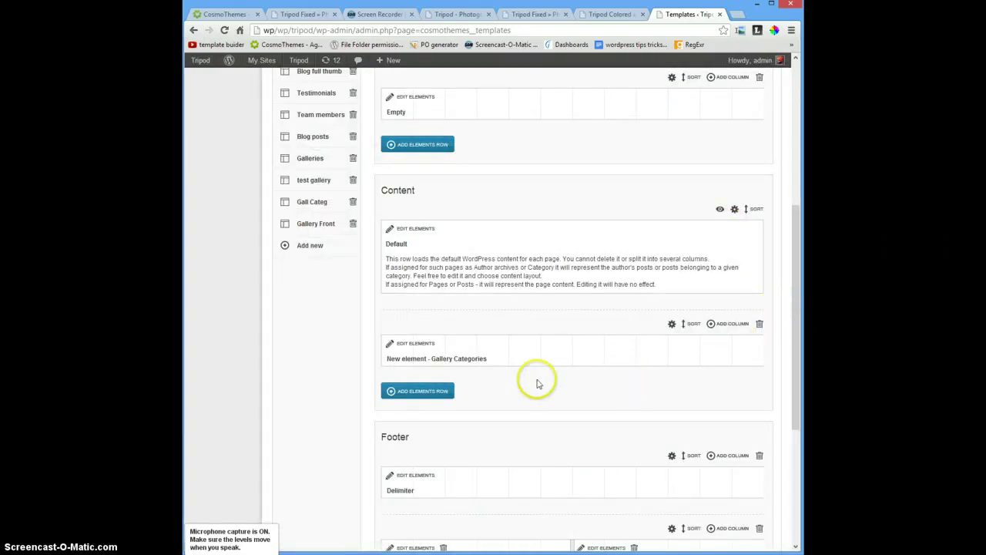
Step: Change the label of the template's gallery categories element to People and save the element
left_click(417, 362)
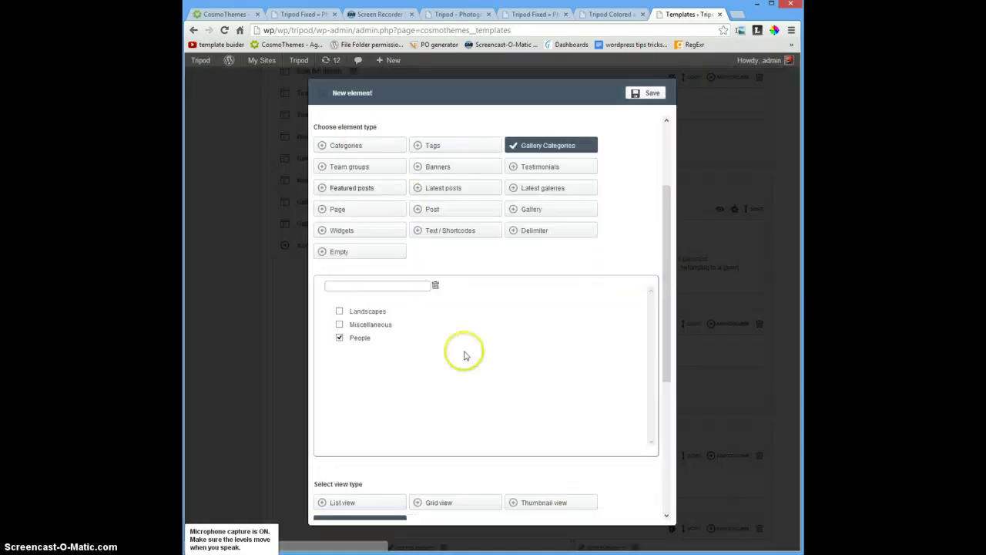
scroll(645, 259, "up", 3)
left_click(361, 134)
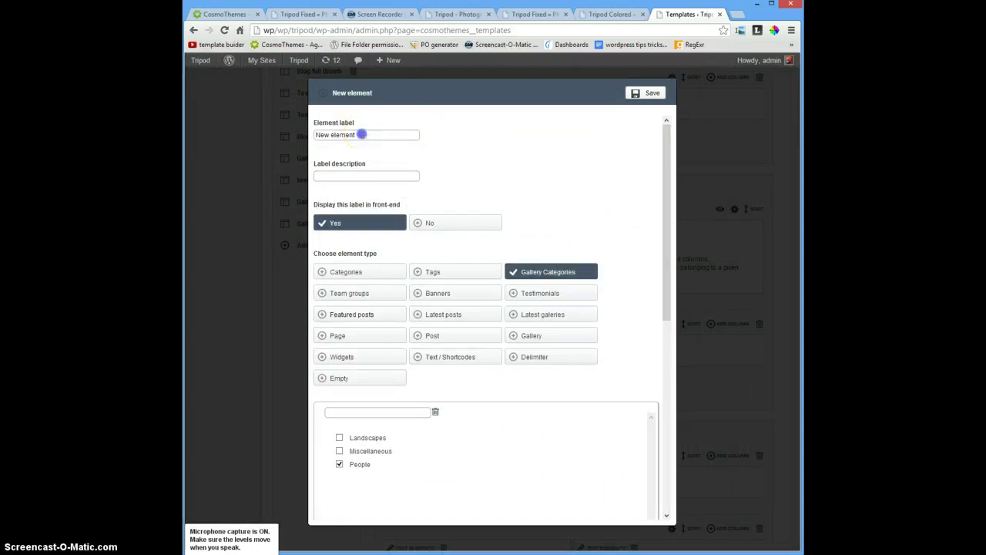
left_click_drag(361, 134, 258, 132)
type("People")
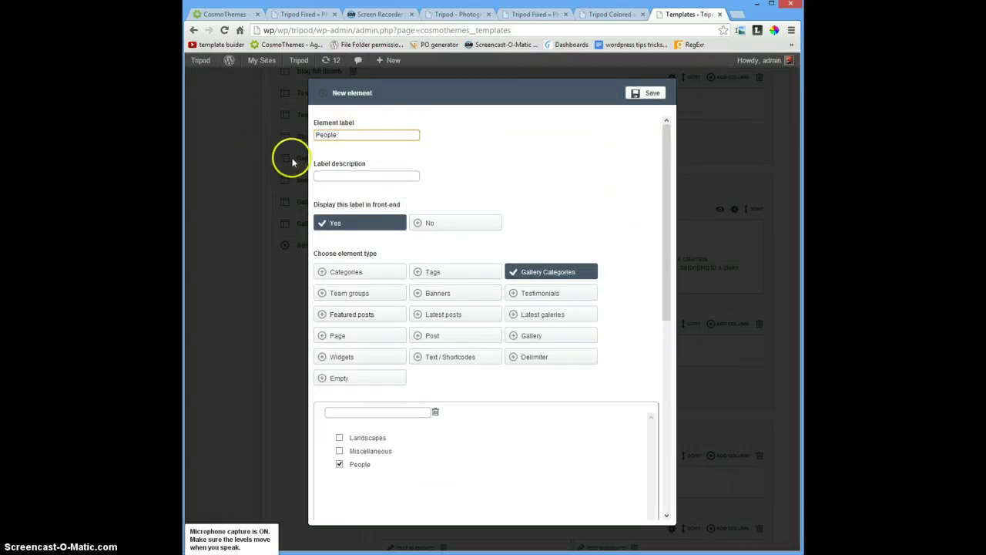
left_click(649, 95)
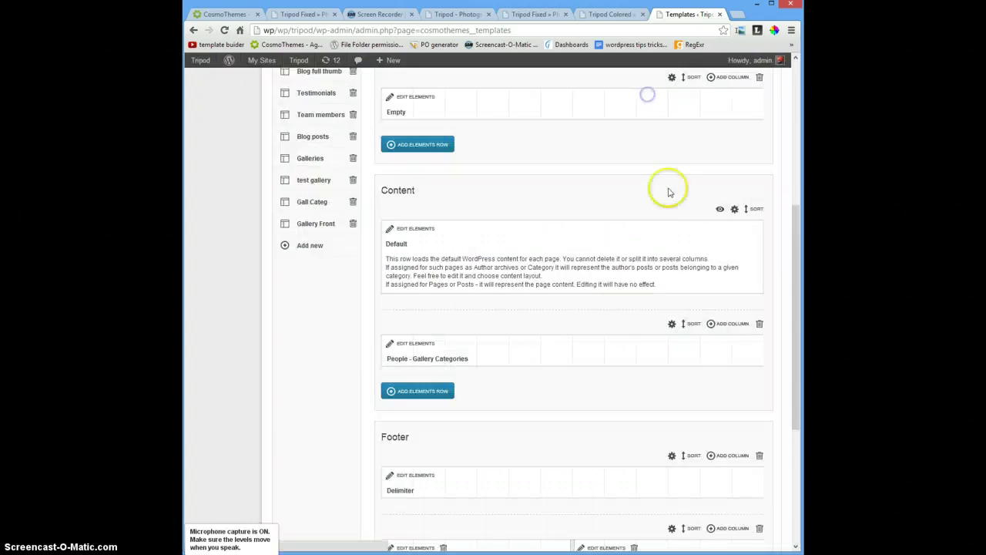
Step: Save the updated settings of the WeddingGalleries template
scroll(594, 389, "down", 3)
left_click(594, 491)
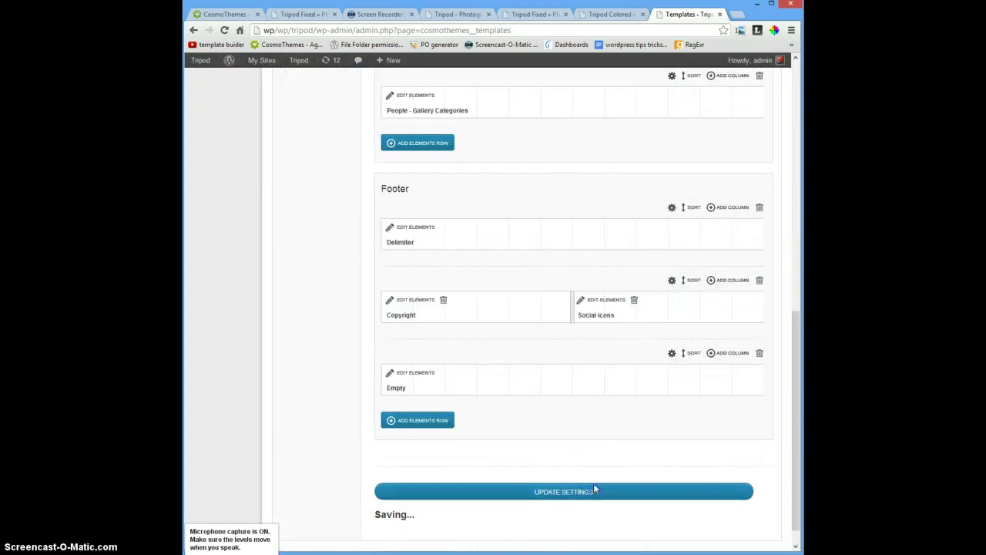
left_click(590, 446)
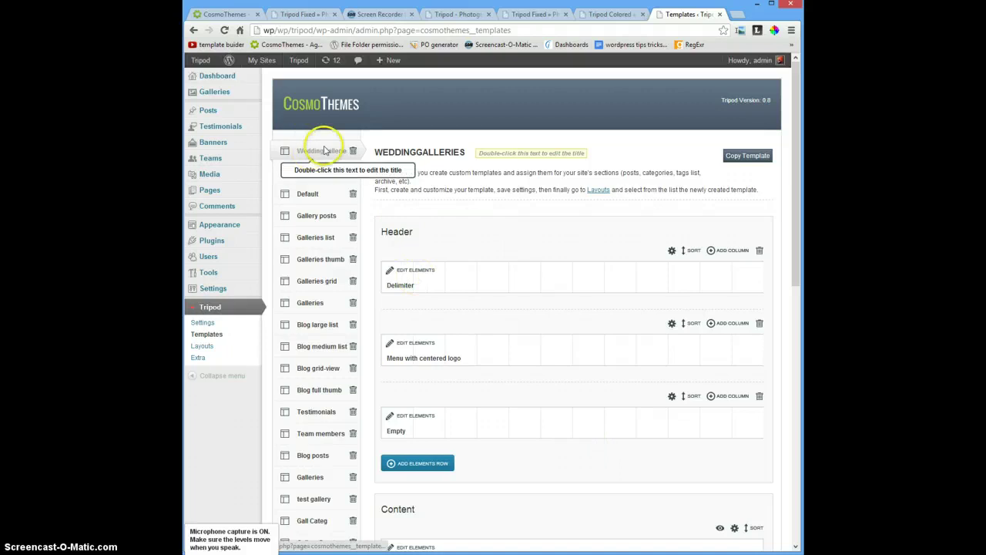
Step: Add another new template named FrontPage2
scroll(605, 426, "down", 3)
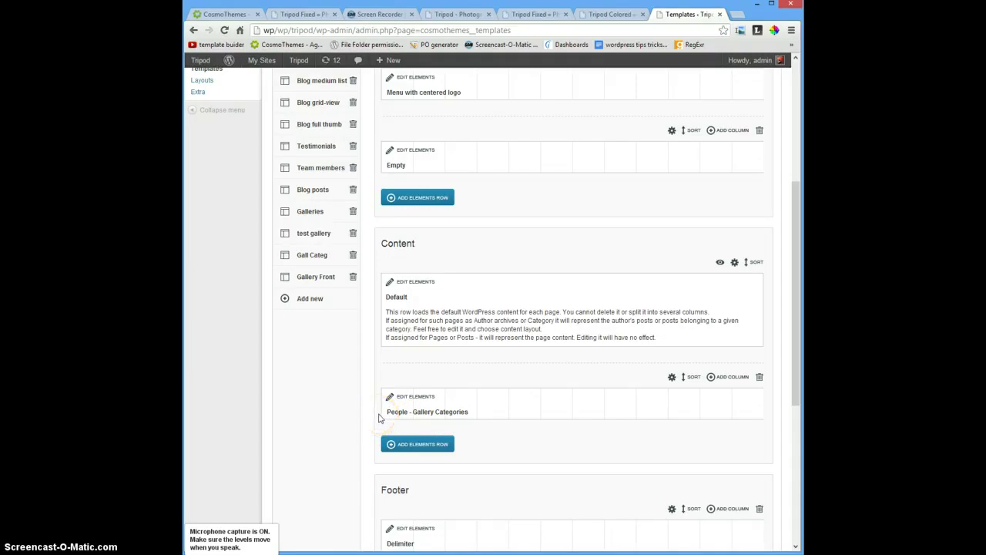
left_click(315, 303)
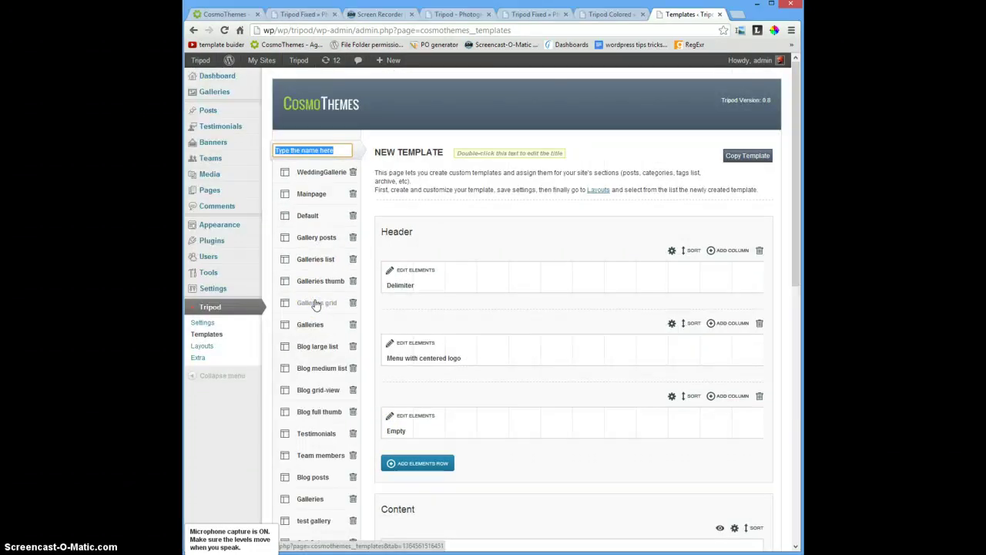
type("F")
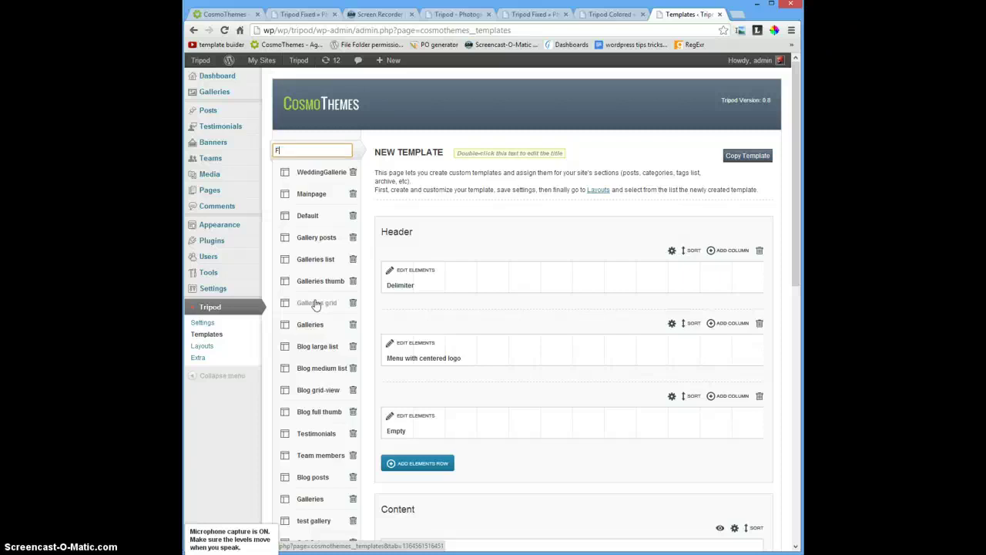
type("rontPa")
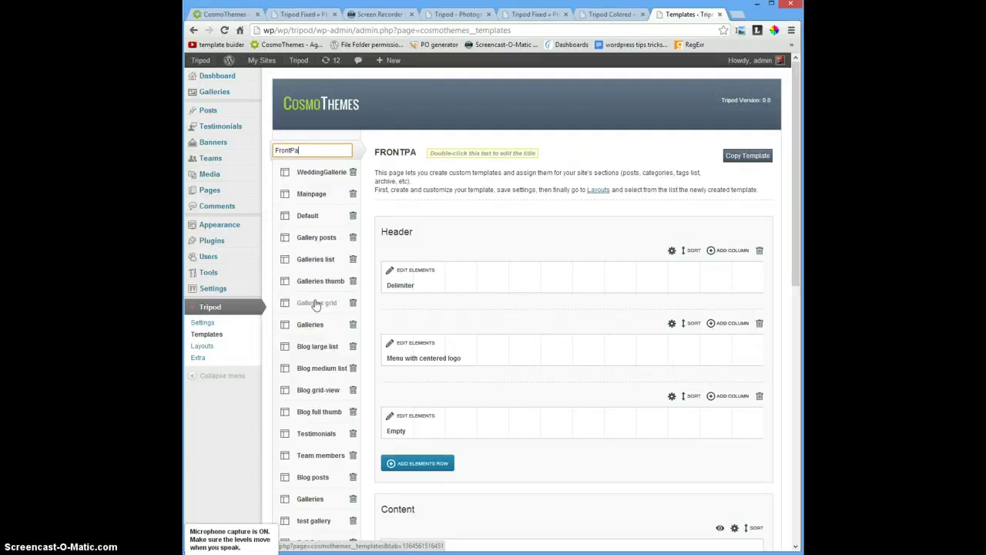
type("ge")
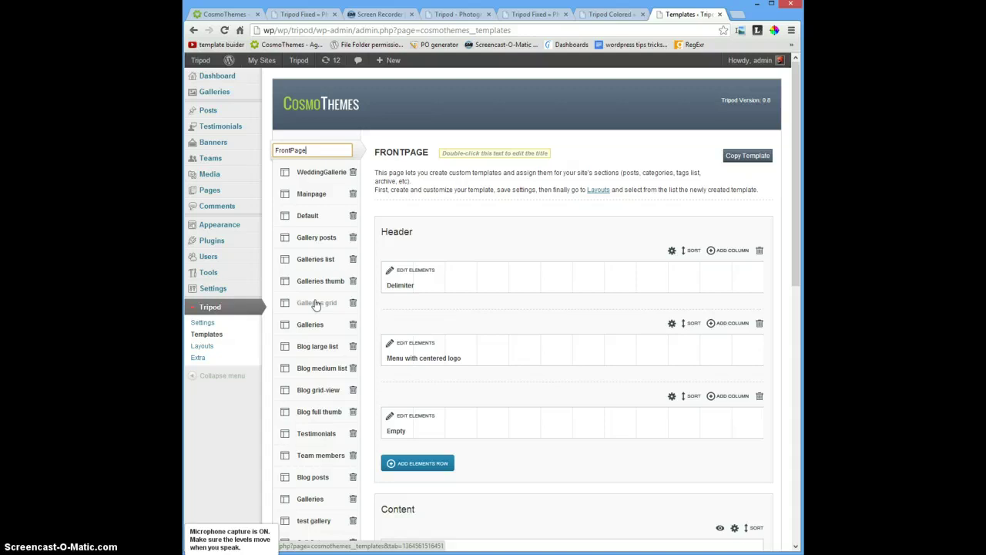
type("2")
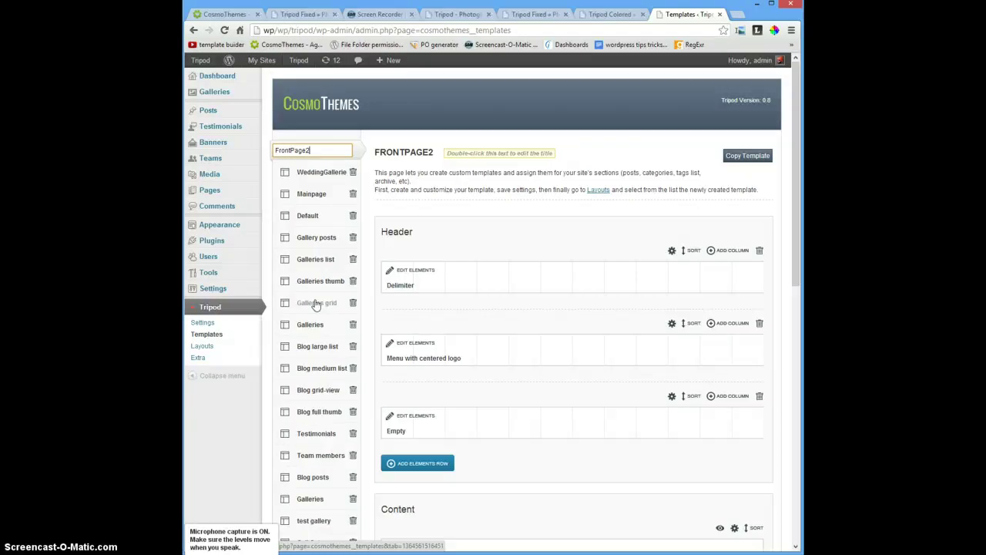
key("Return")
left_click(308, 220)
left_click(309, 144)
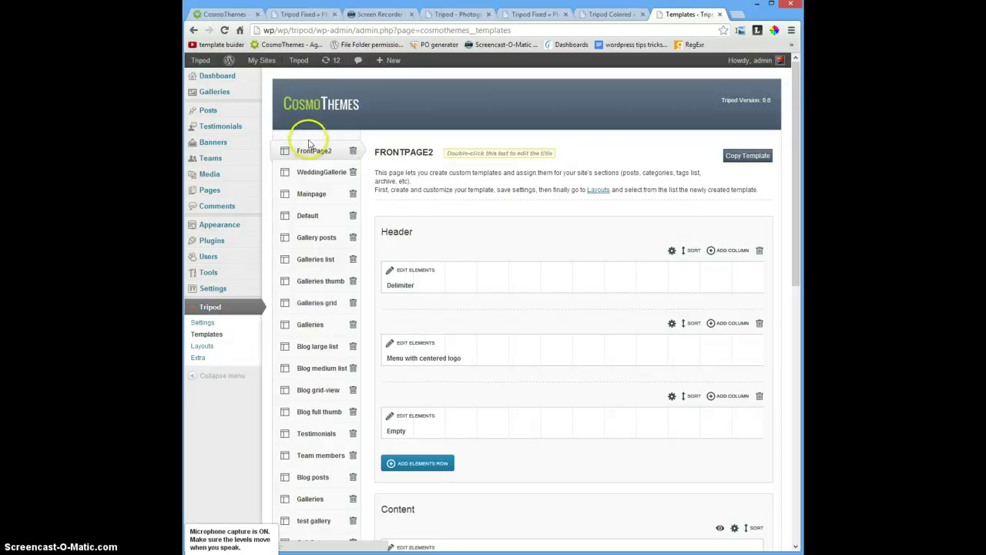
Step: Review the default rows of the FrontPage2 template and save its settings
scroll(489, 393, "down", 7)
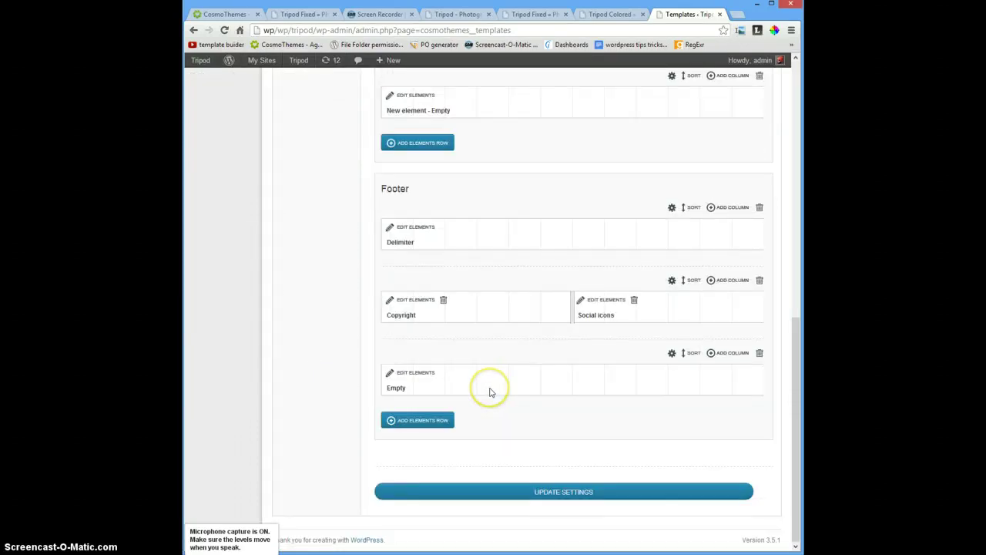
scroll(489, 393, "up", 7)
scroll(490, 394, "down", 7)
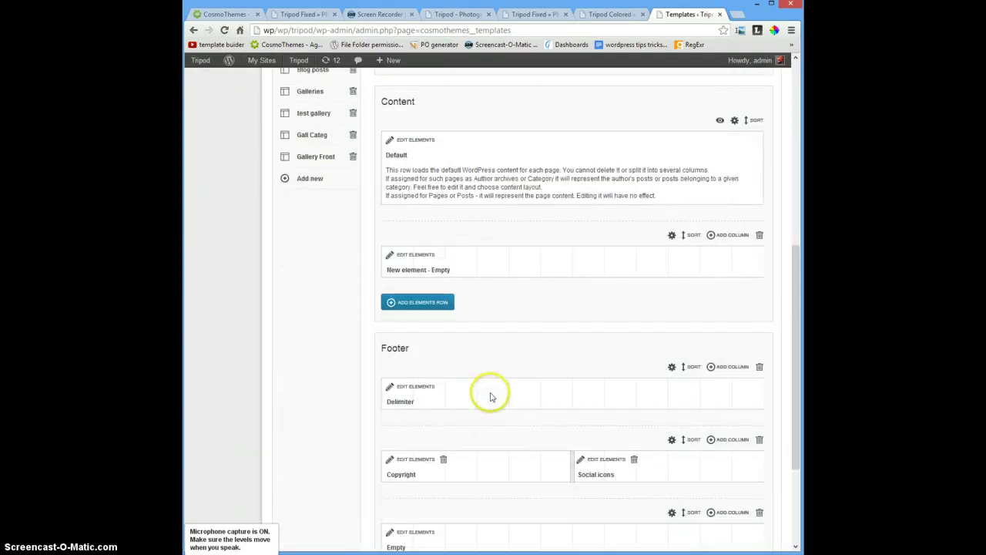
left_click(545, 494)
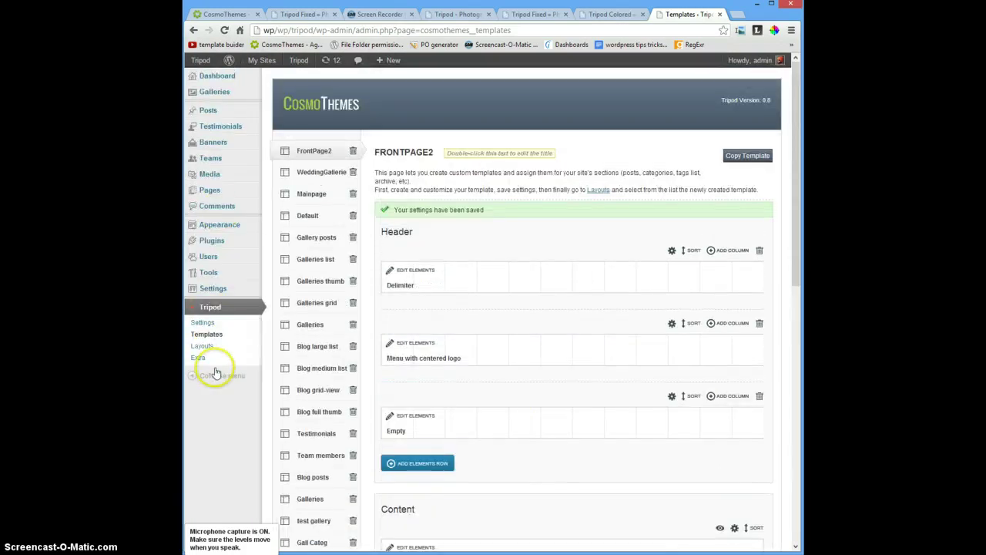
Step: Add a new post category named Front page Posts
mouse_move(212, 112)
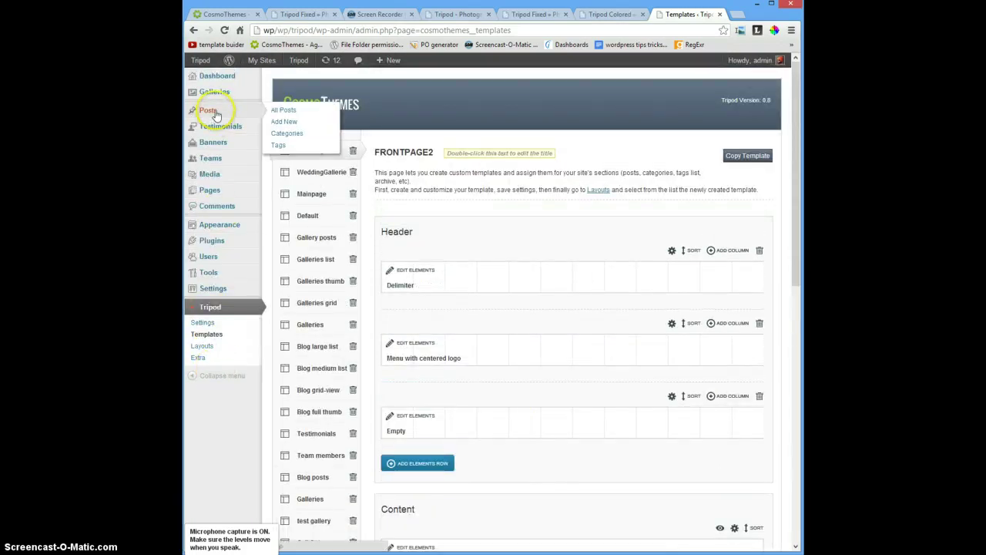
mouse_move(242, 115)
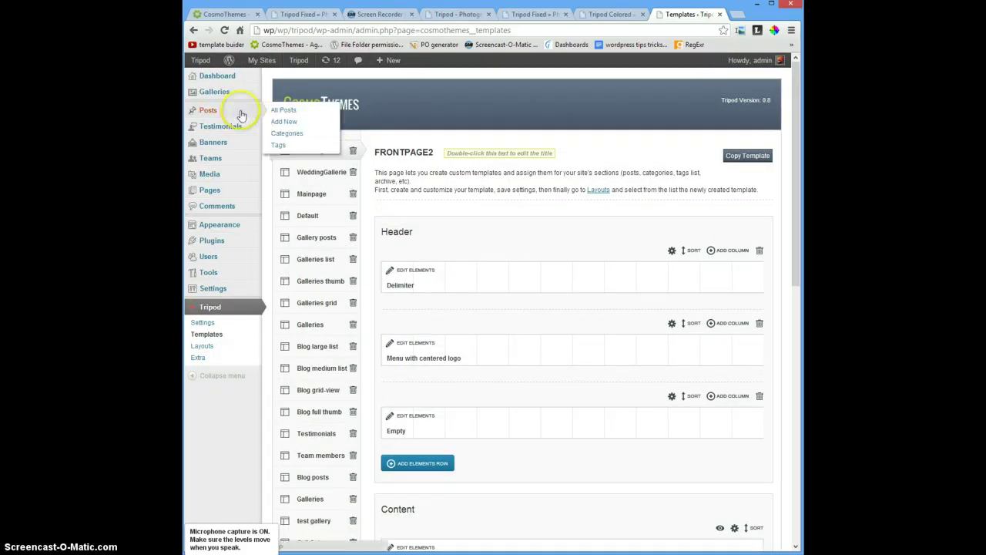
left_click(281, 136)
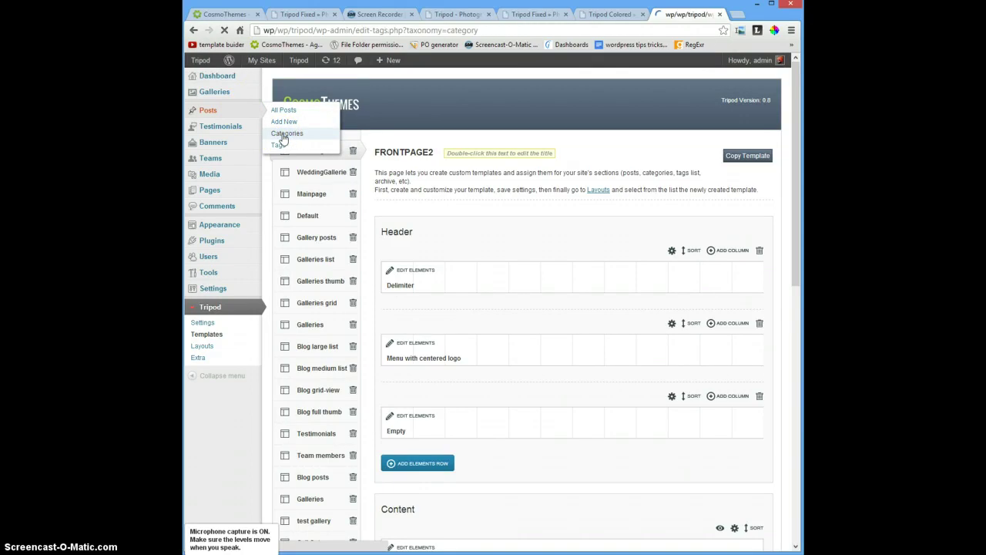
left_click(289, 145)
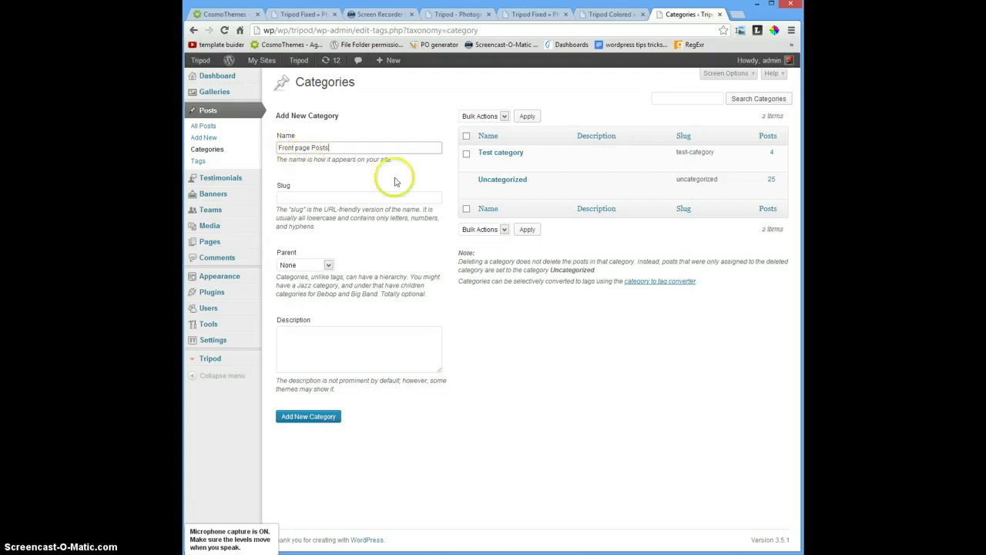
left_click(303, 419)
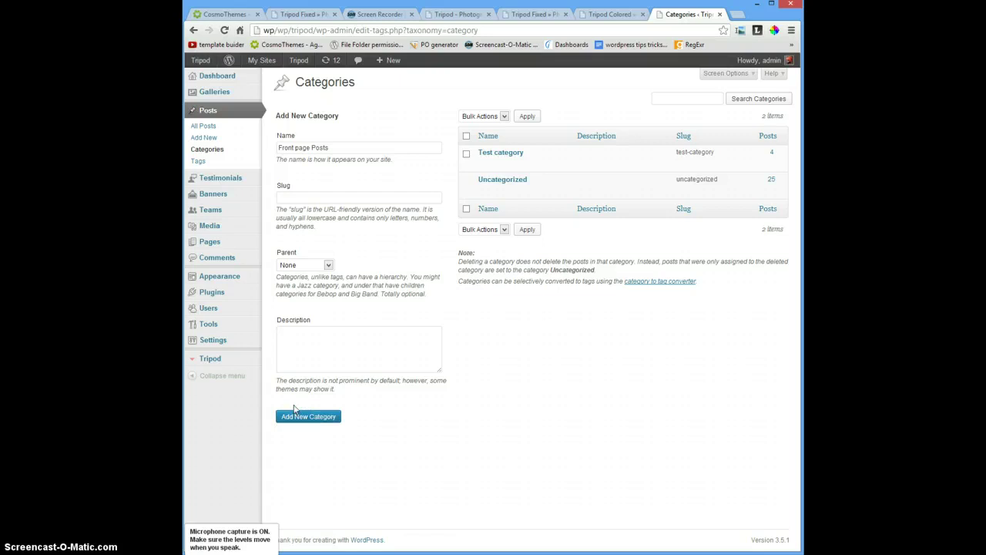
left_click(294, 413)
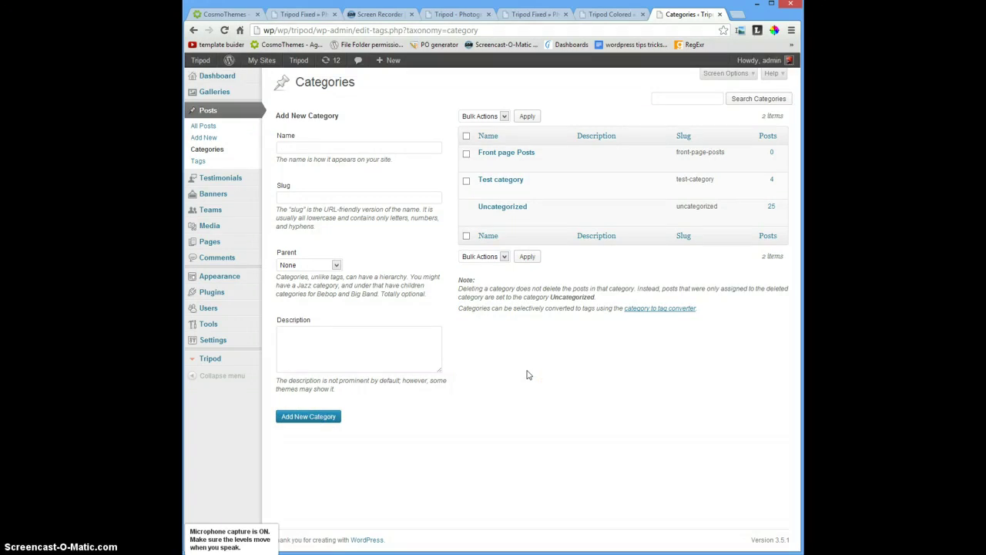
left_click(502, 407)
Step: Start a new post titled People and assign it to the Front page Posts category
left_click(207, 139)
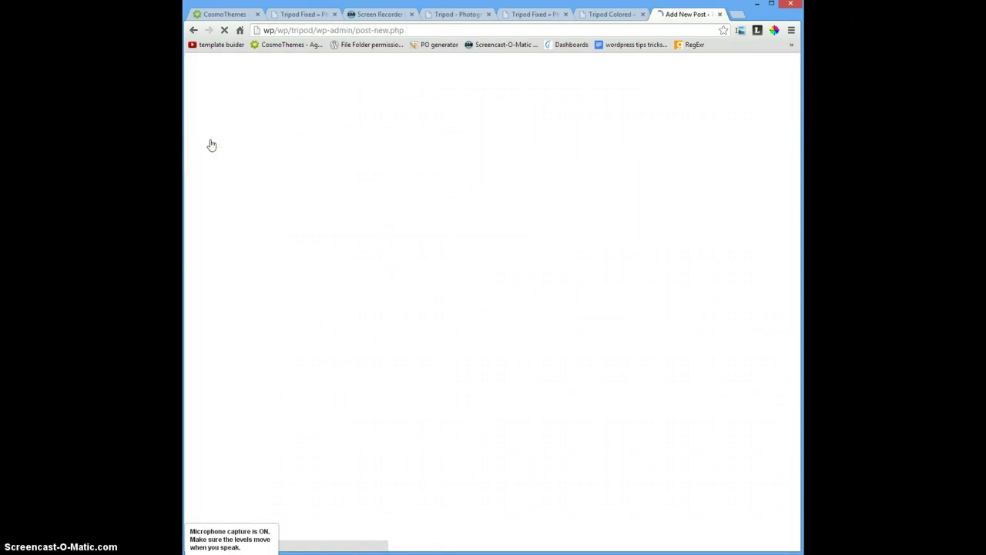
left_click(309, 108)
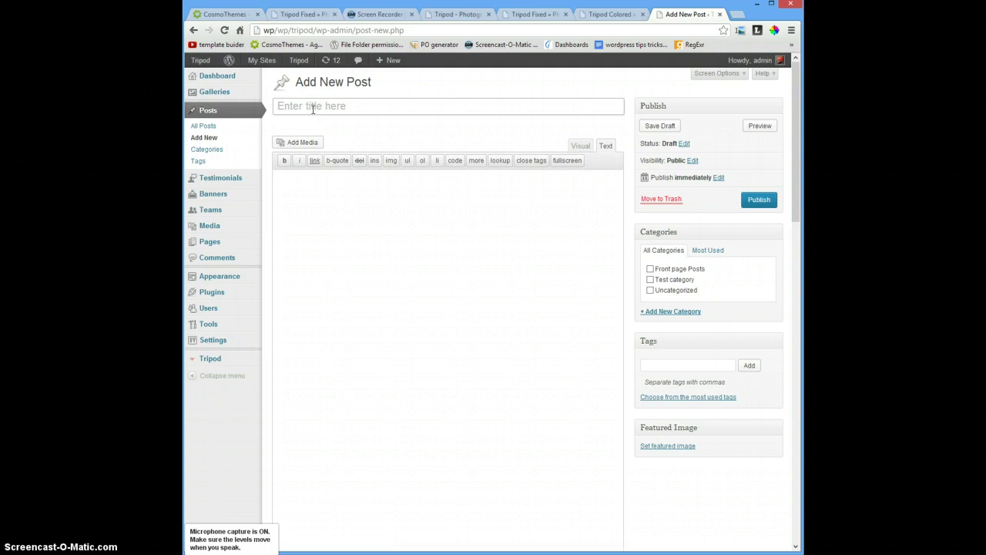
left_click(312, 108)
type("People")
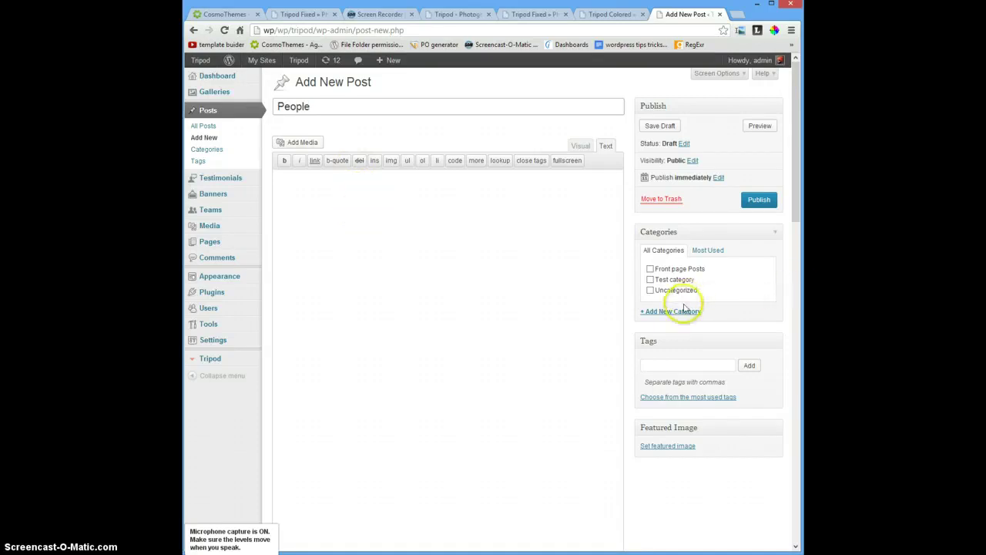
left_click(650, 269)
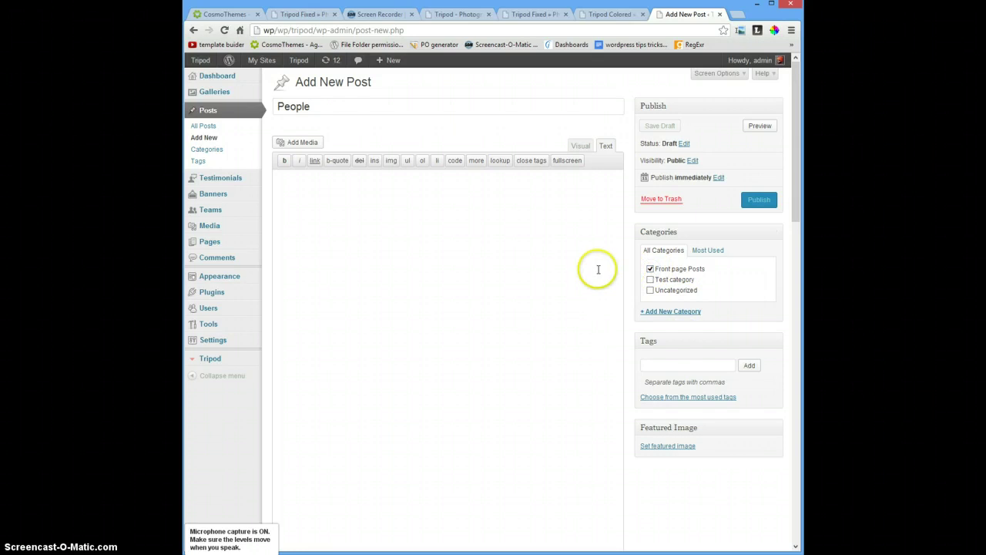
Step: Give the post the full-width layout without sidebars and assign it the WeddingGalleries template in the Page Builder
scroll(486, 436, "down", 5)
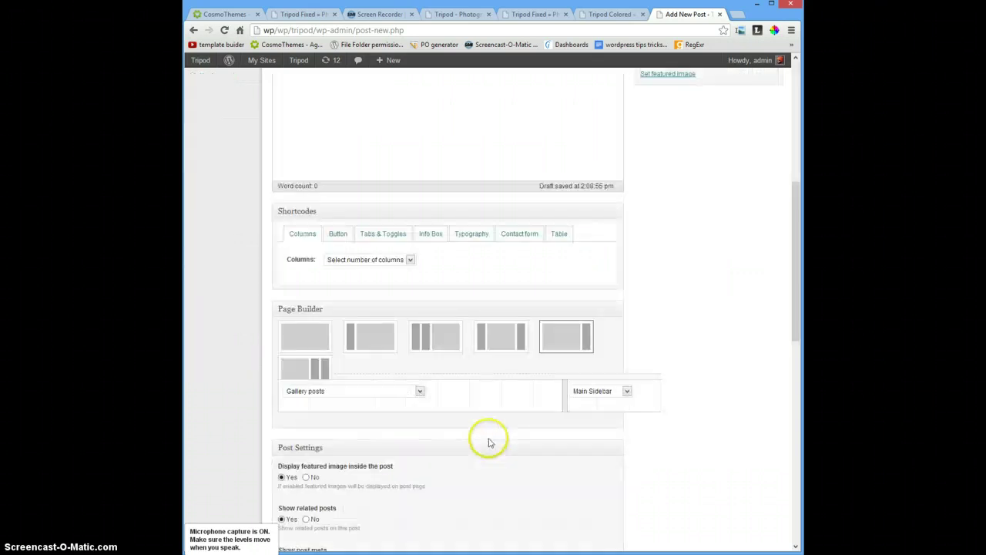
left_click(318, 336)
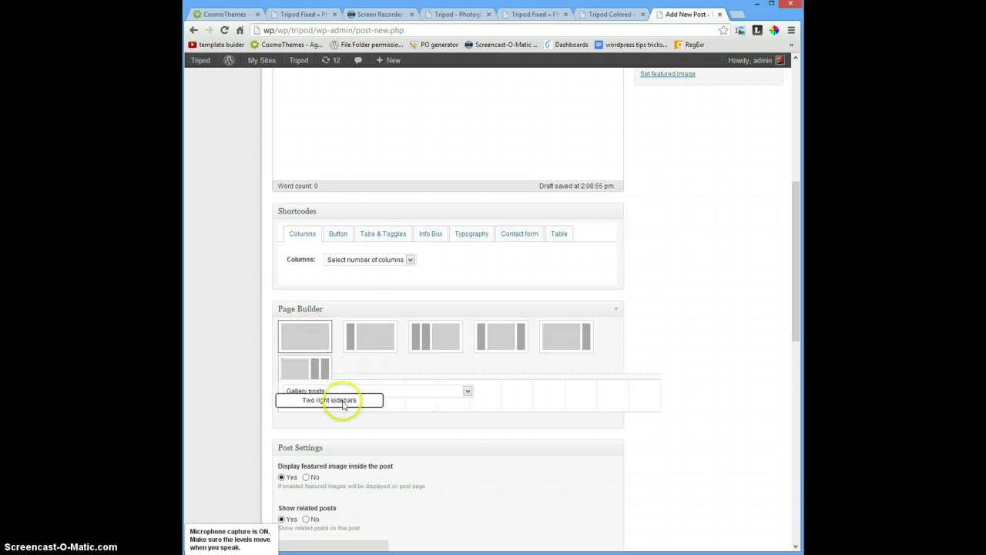
left_click(466, 392)
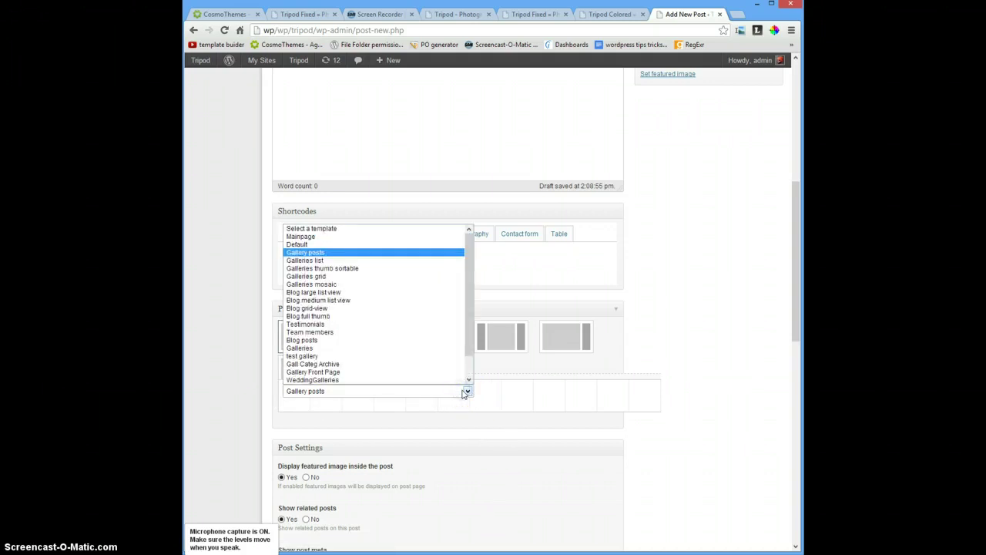
scroll(441, 370, "down", 1)
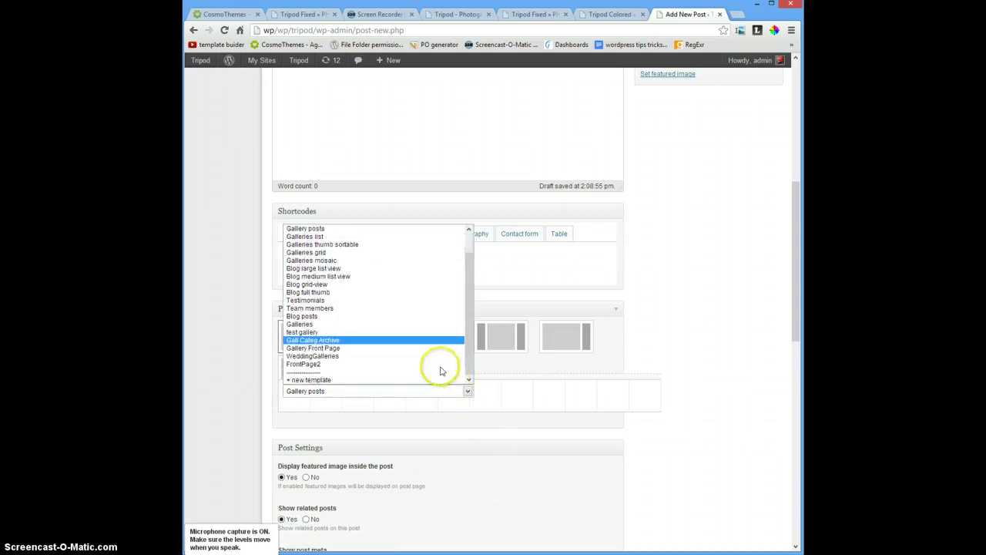
left_click(369, 356)
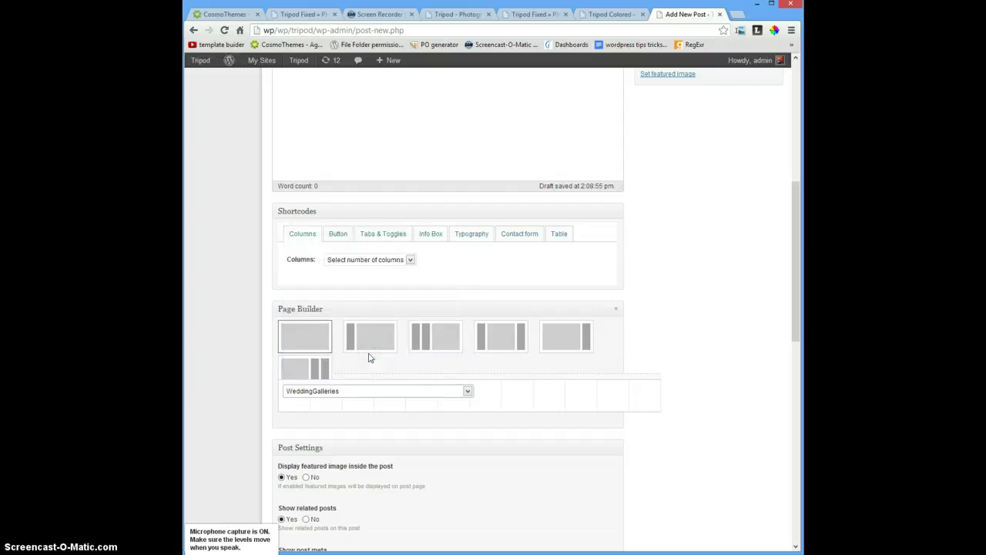
Step: Set the People post's featured image to the media library photo of hands forming a heart
scroll(697, 383, "down", 3)
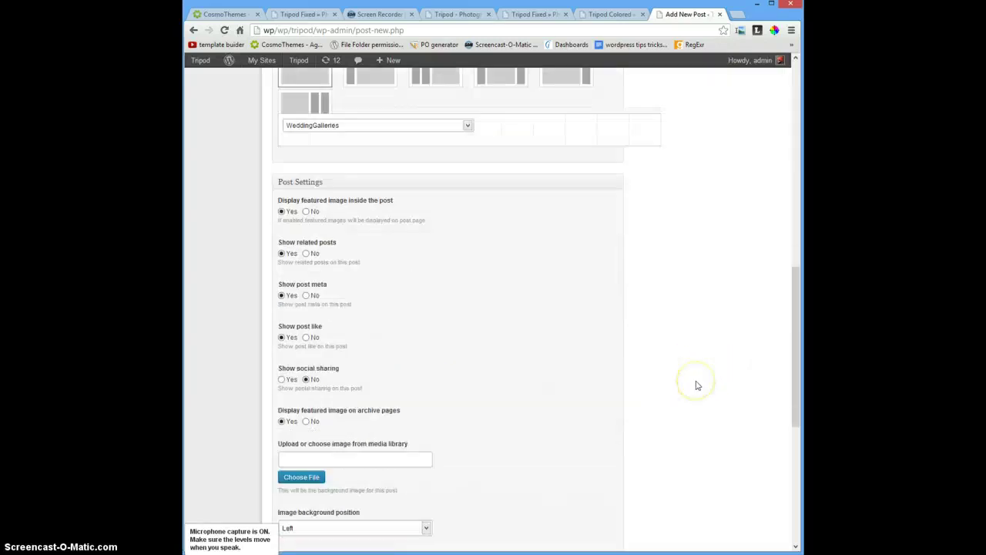
scroll(696, 385, "down", 2)
scroll(696, 385, "up", 10)
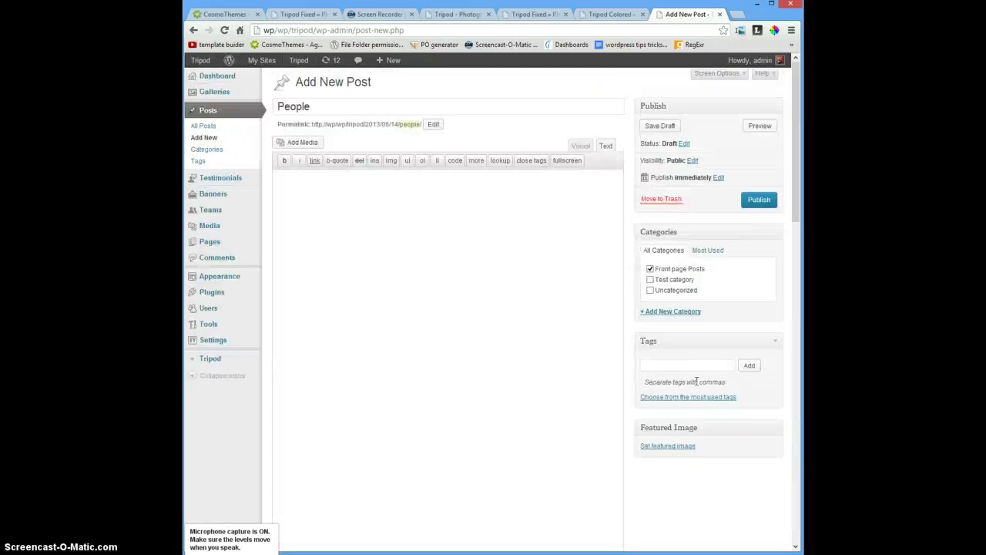
left_click(666, 446)
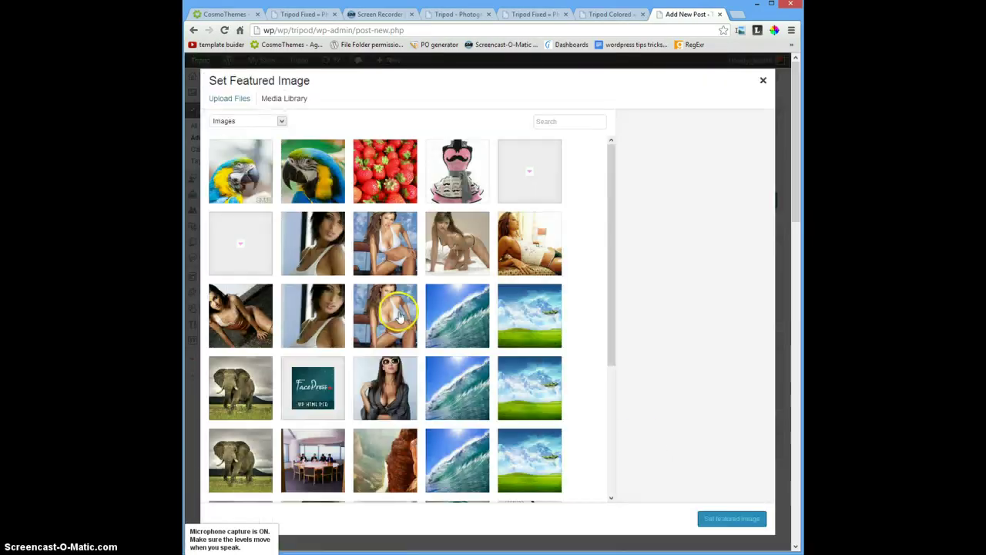
scroll(374, 319, "down", 3)
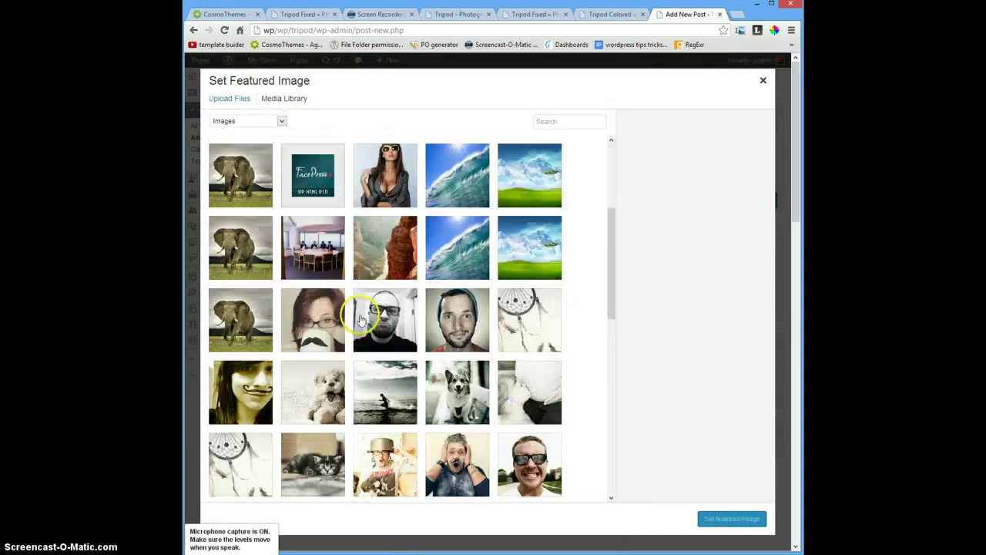
scroll(351, 328, "down", 2)
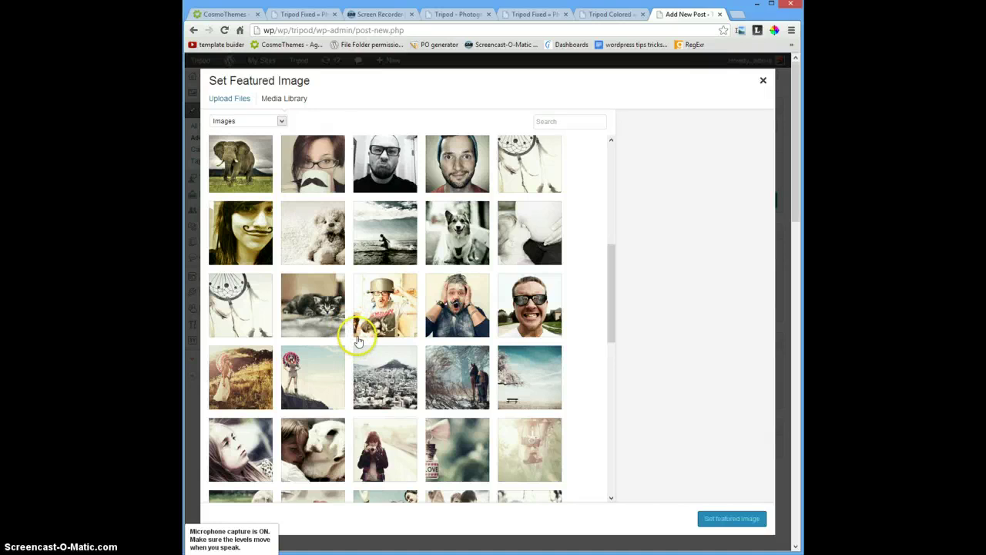
scroll(407, 463, "down", 8)
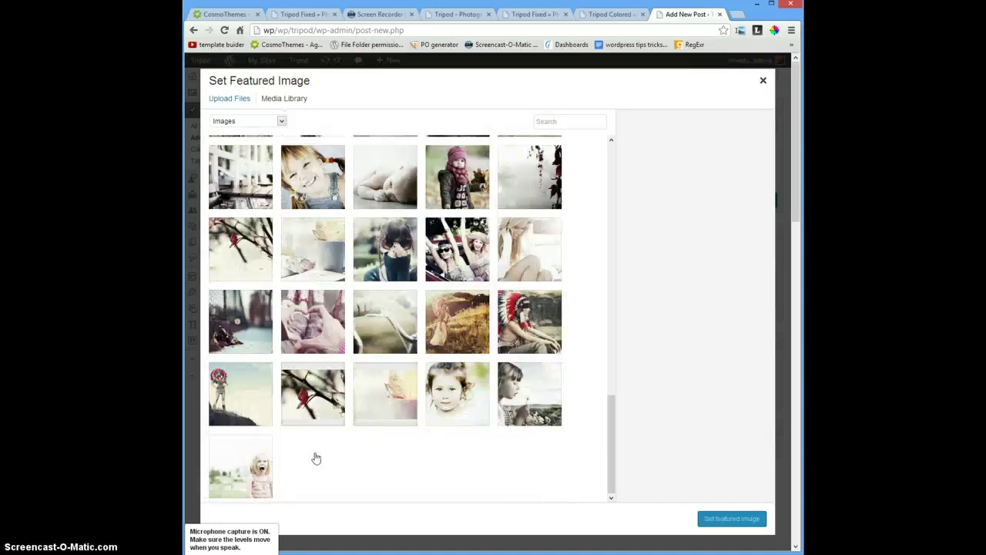
scroll(316, 458, "up", 2)
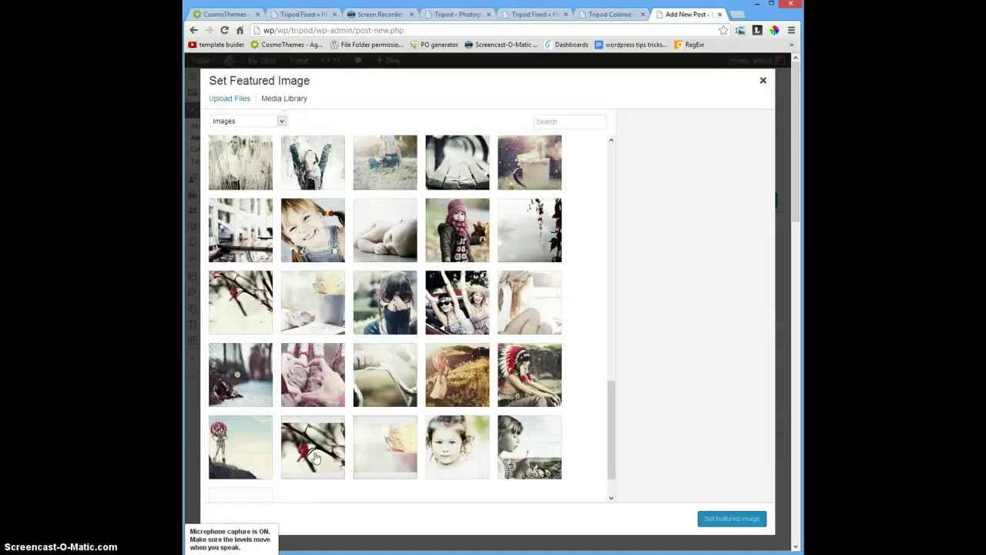
left_click(311, 431)
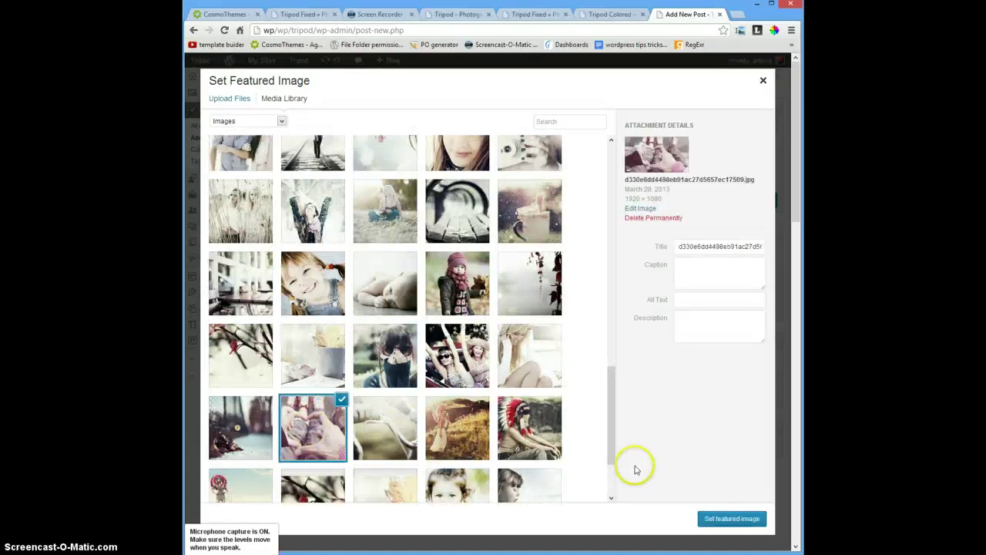
left_click(744, 518)
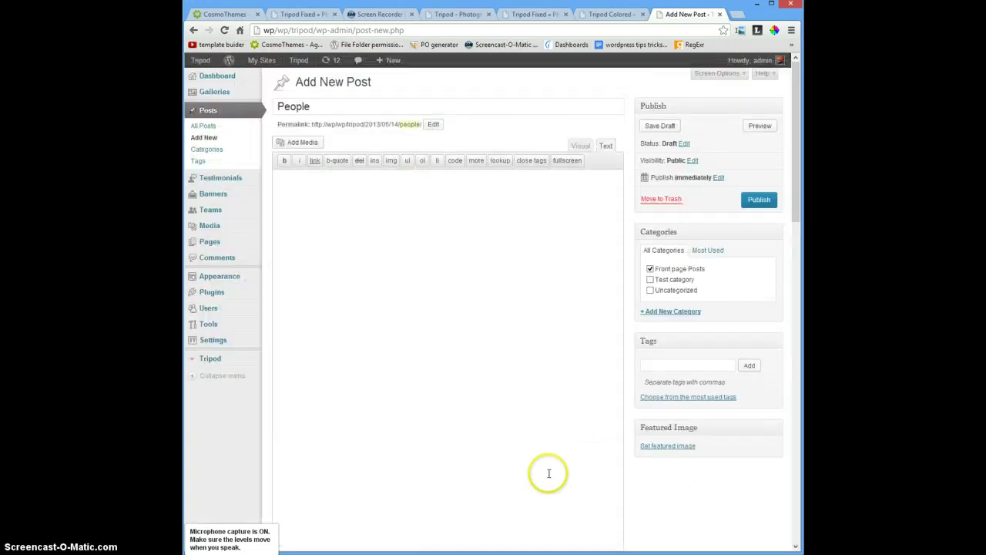
scroll(551, 425, "down", 2)
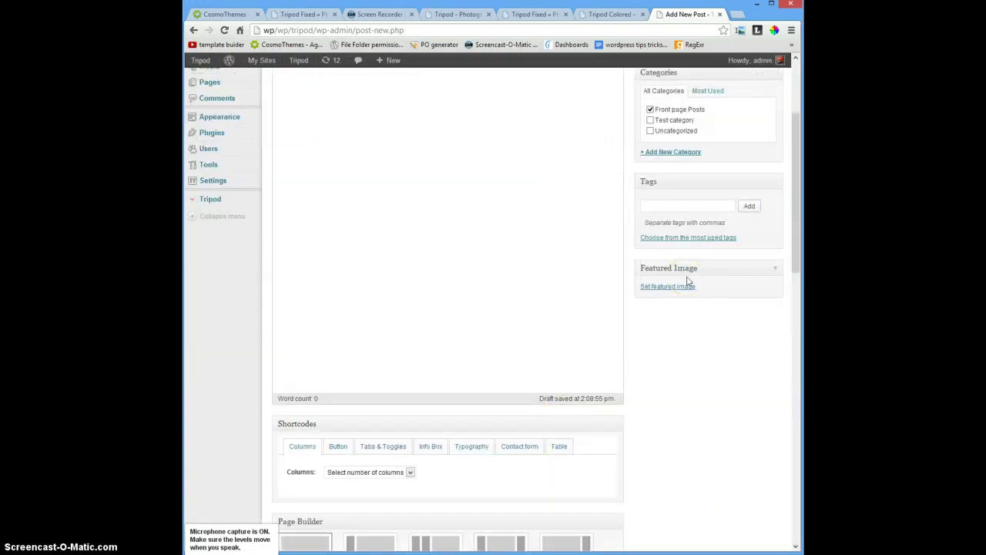
scroll(652, 323, "up", 2)
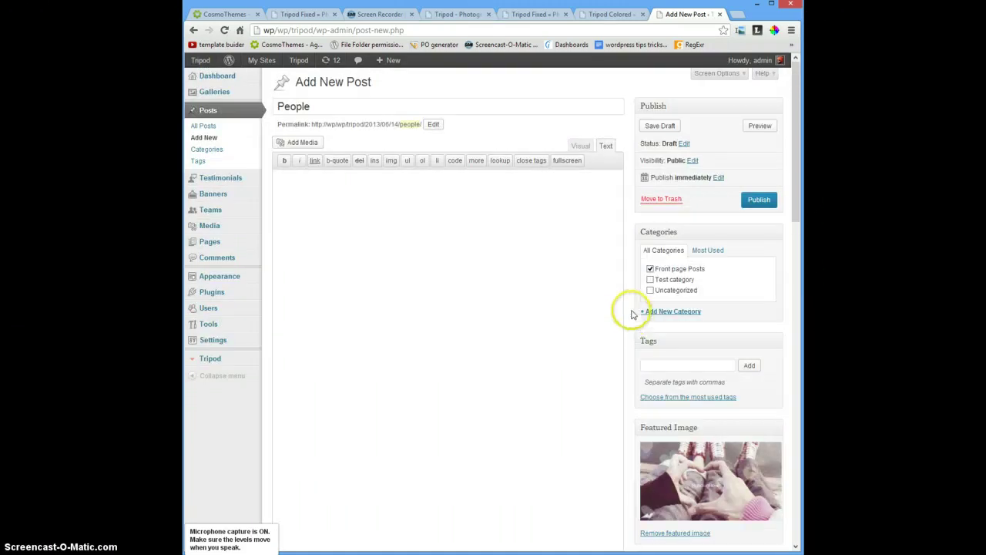
Step: Publish the People post
left_click(758, 202)
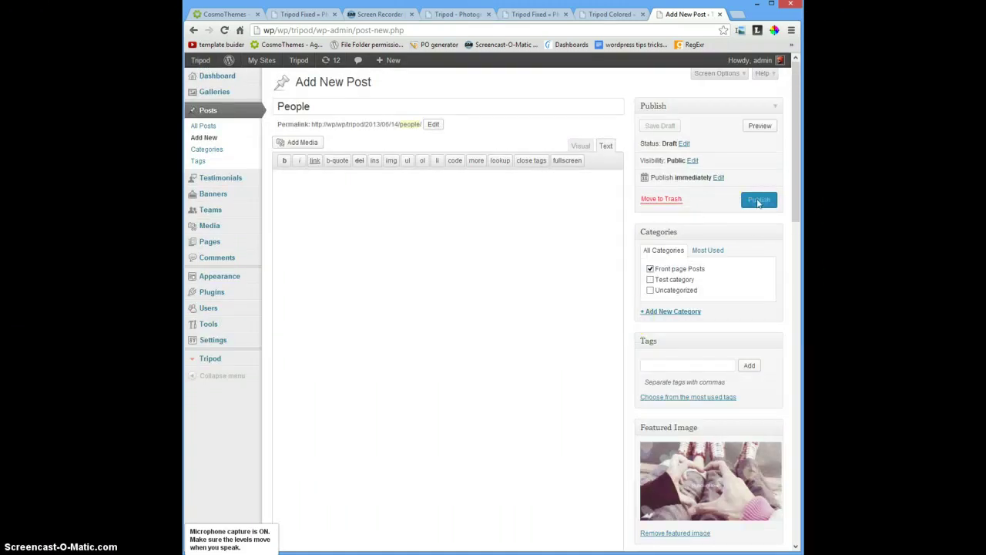
left_click(562, 251)
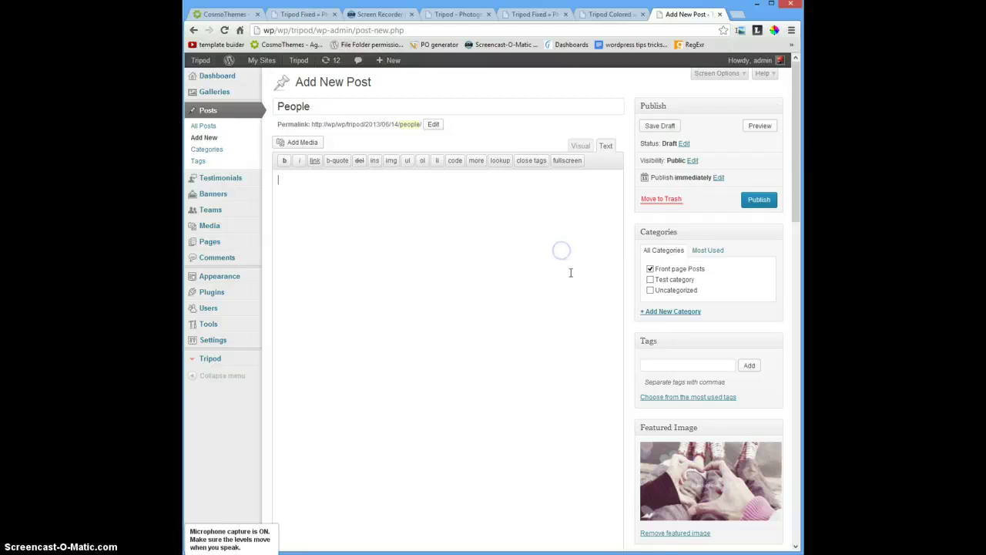
left_click(755, 200)
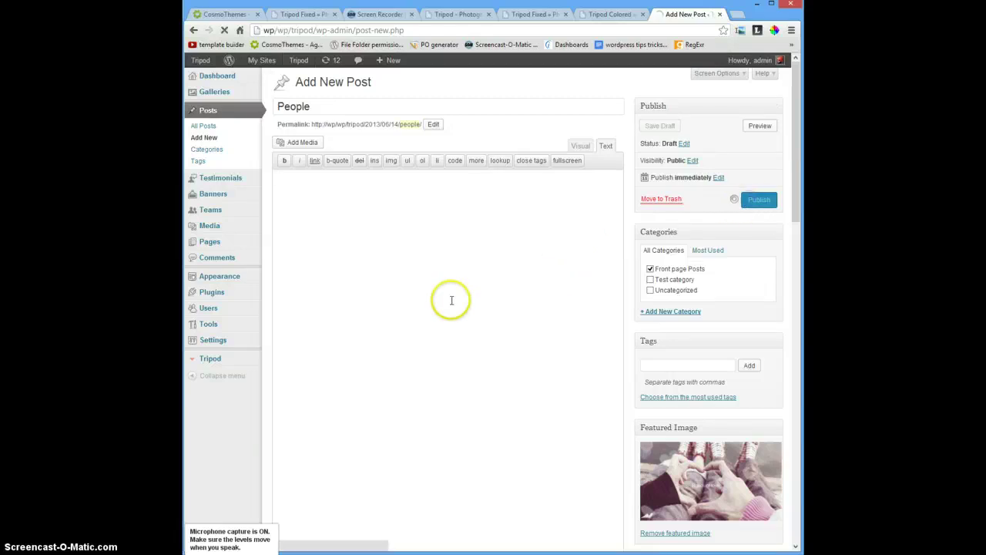
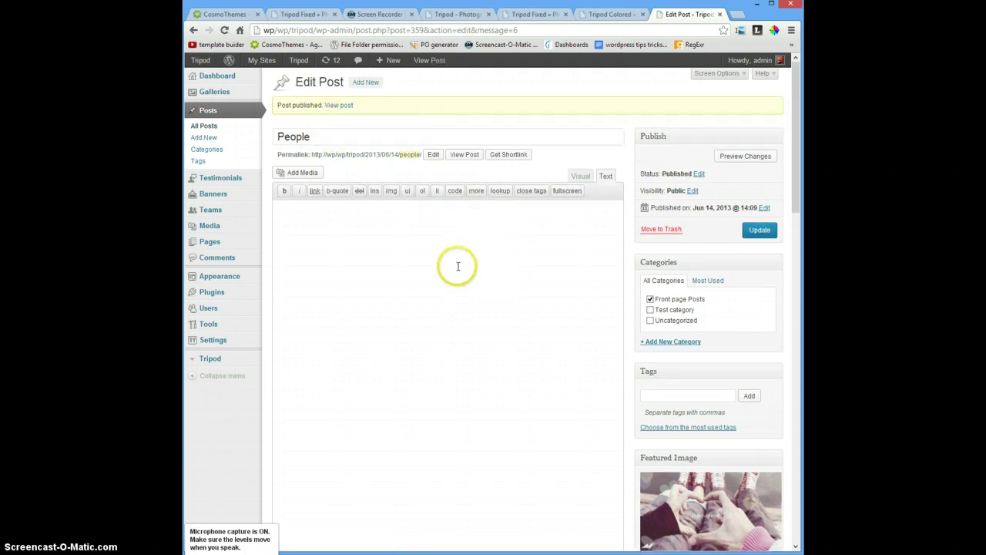
Step: Review the published People post's Page Builder template, category and featured image
scroll(412, 398, "down", 2)
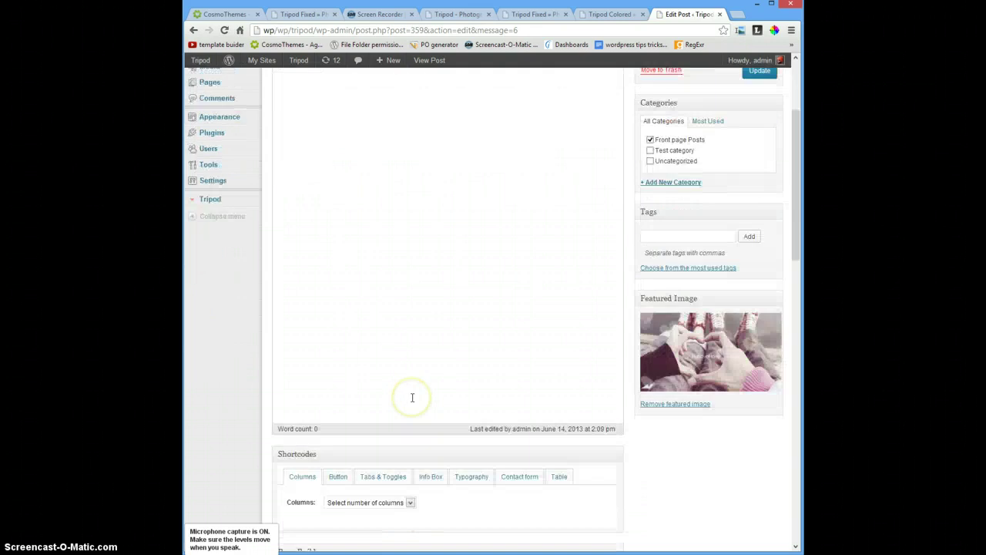
scroll(410, 390, "down", 3)
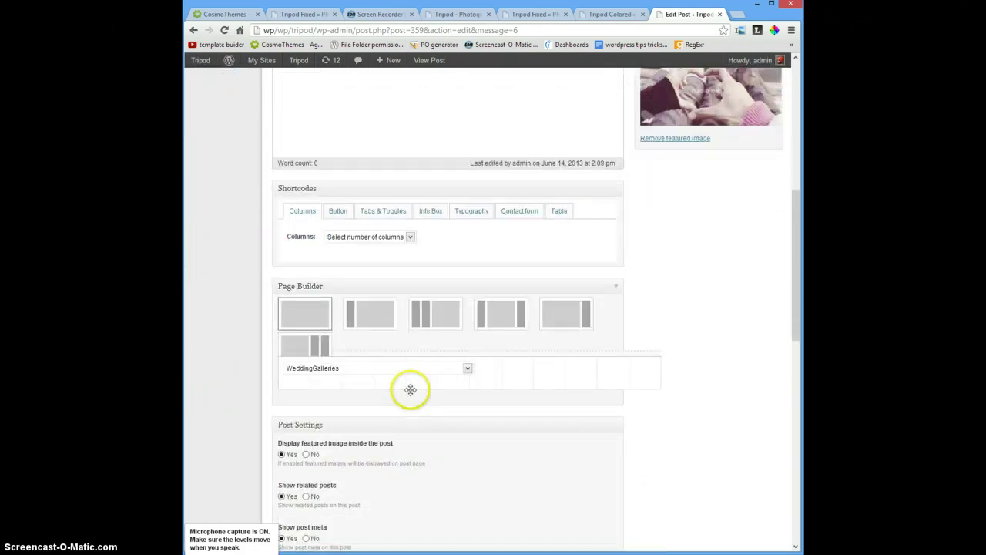
scroll(411, 394, "down", 1)
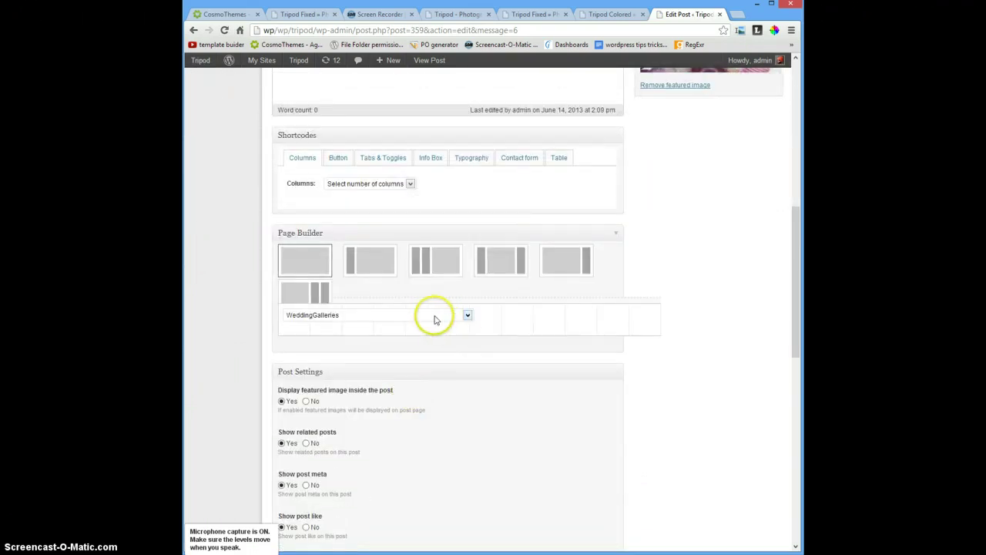
left_click(339, 317)
left_click(339, 316)
scroll(583, 326, "up", 4)
scroll(584, 327, "up", 3)
scroll(662, 476, "down", 2)
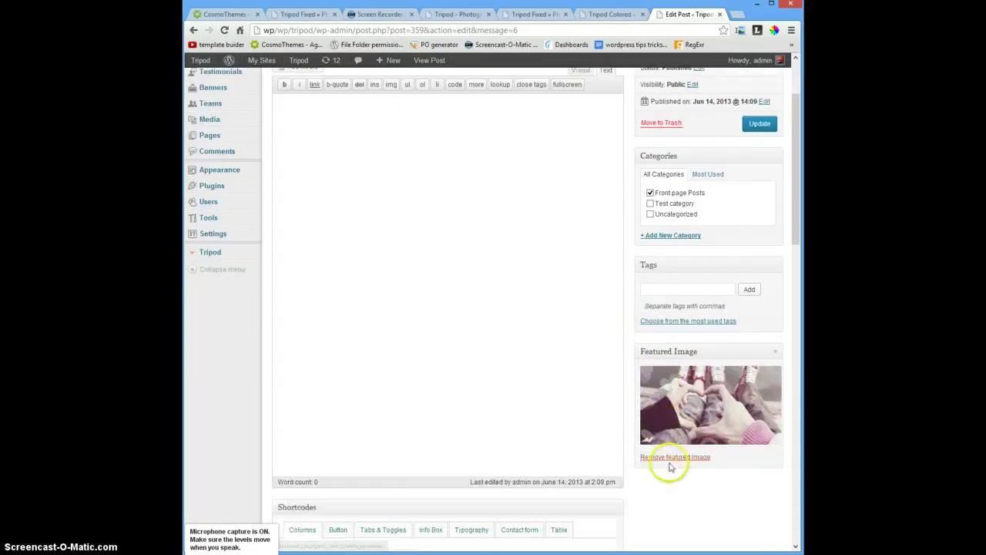
scroll(498, 365, "up", 2)
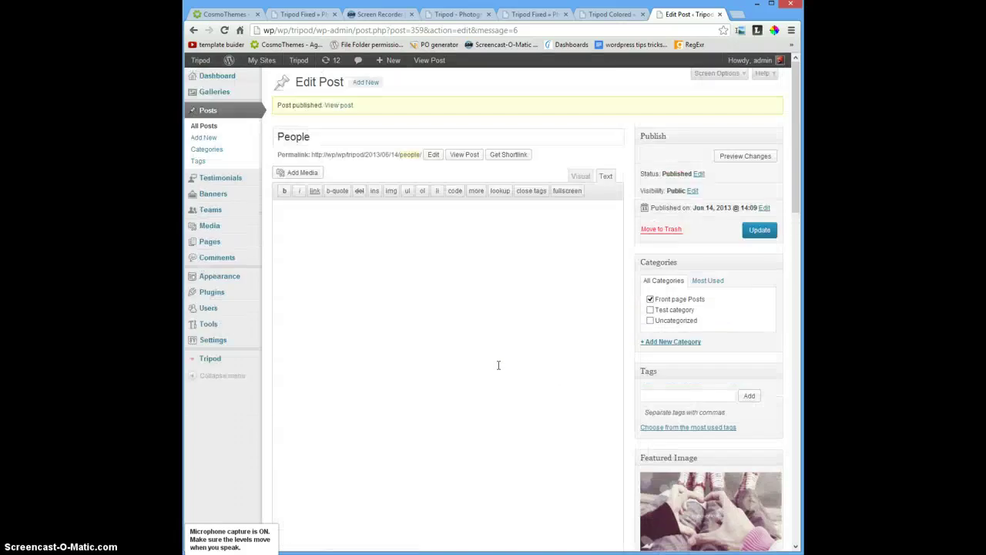
Step: In the FrontPage2 template, set the new Content element's type to Categories and select the Front page Posts category
mouse_move(211, 358)
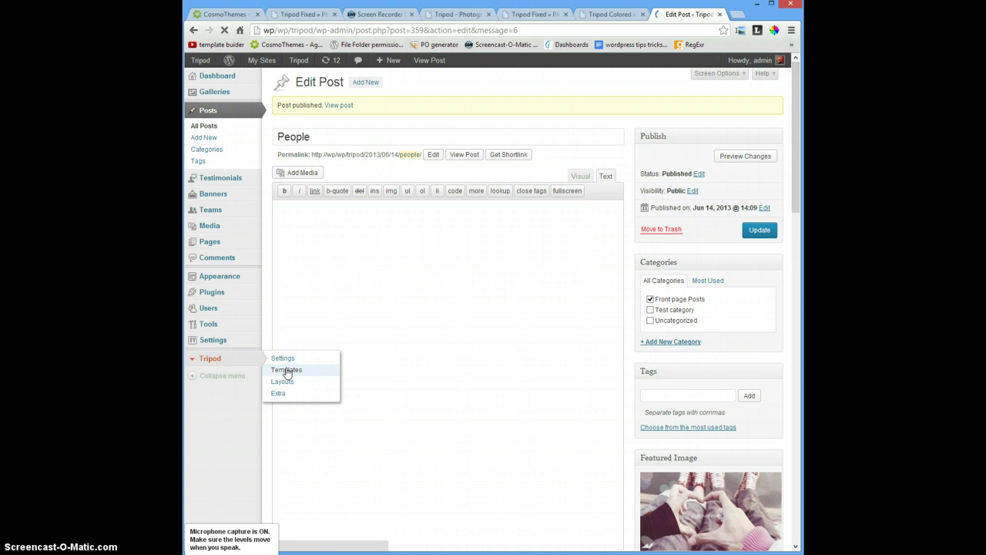
left_click(286, 371)
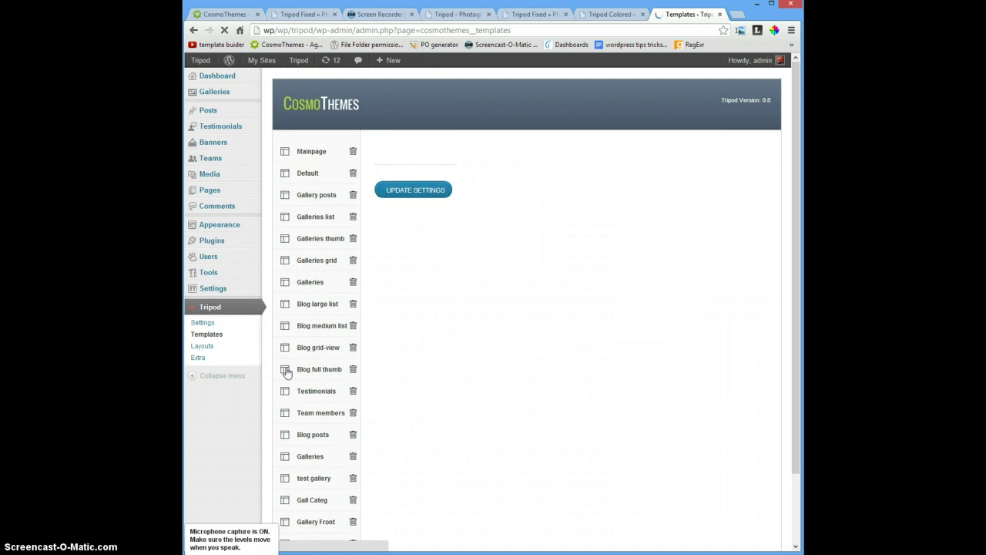
scroll(389, 370, "down", 5)
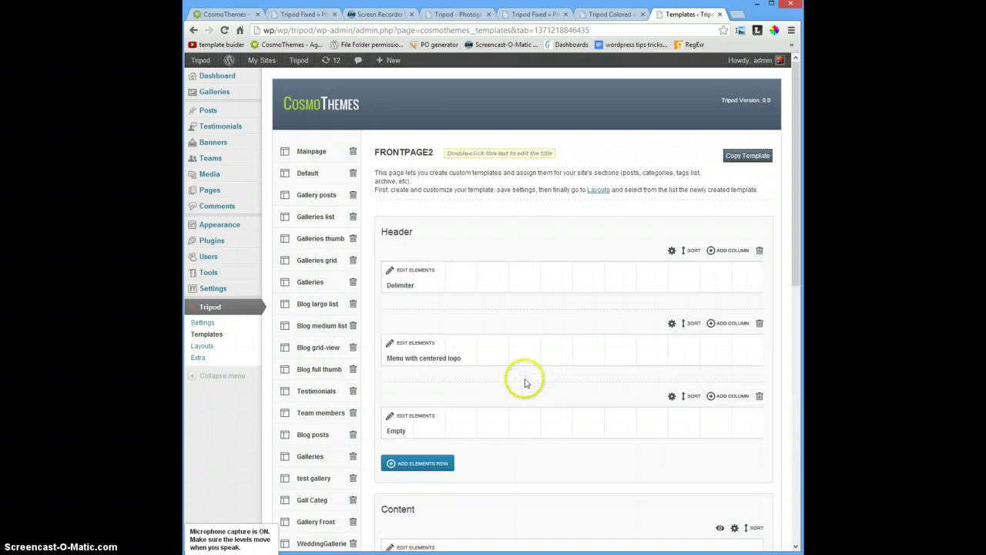
scroll(524, 382, "down", 5)
left_click(390, 293)
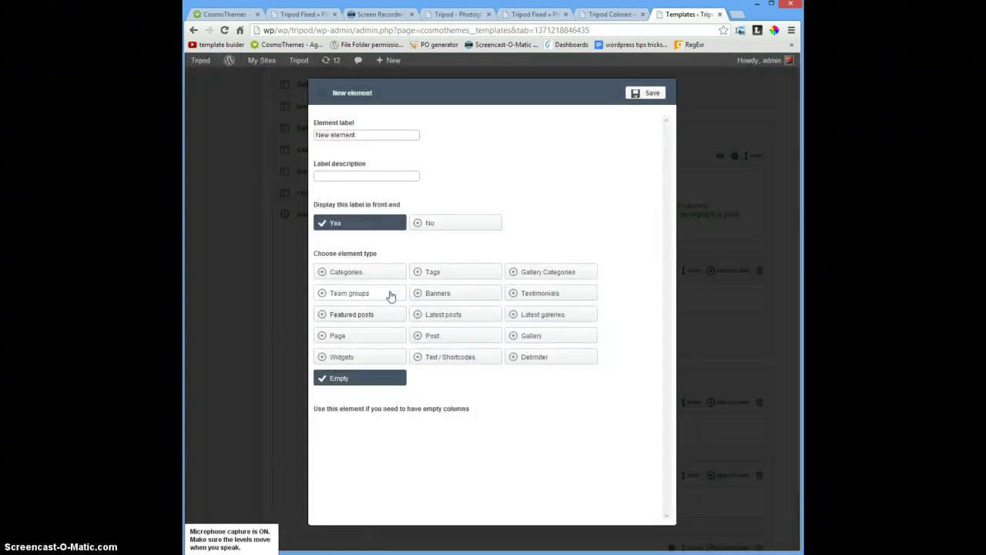
left_click(383, 276)
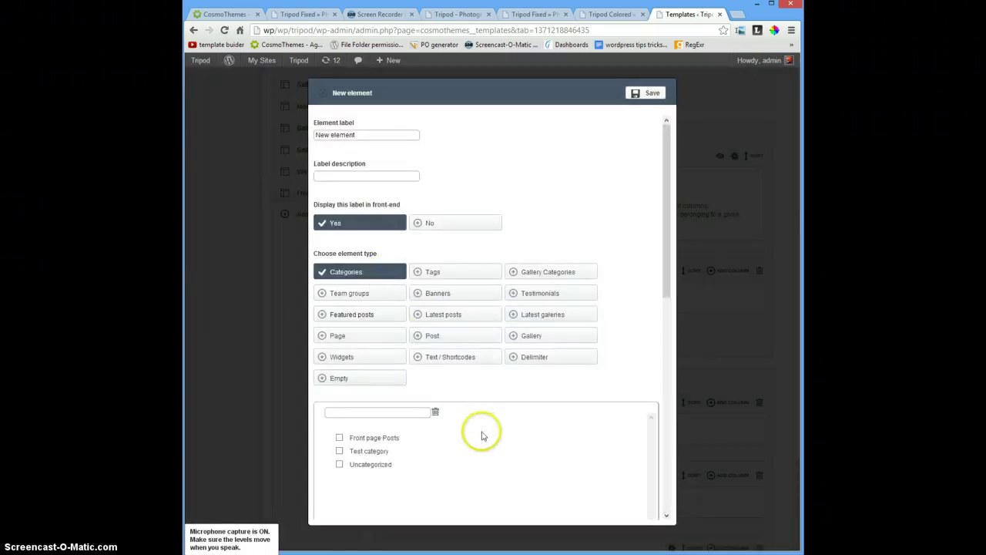
left_click(390, 439)
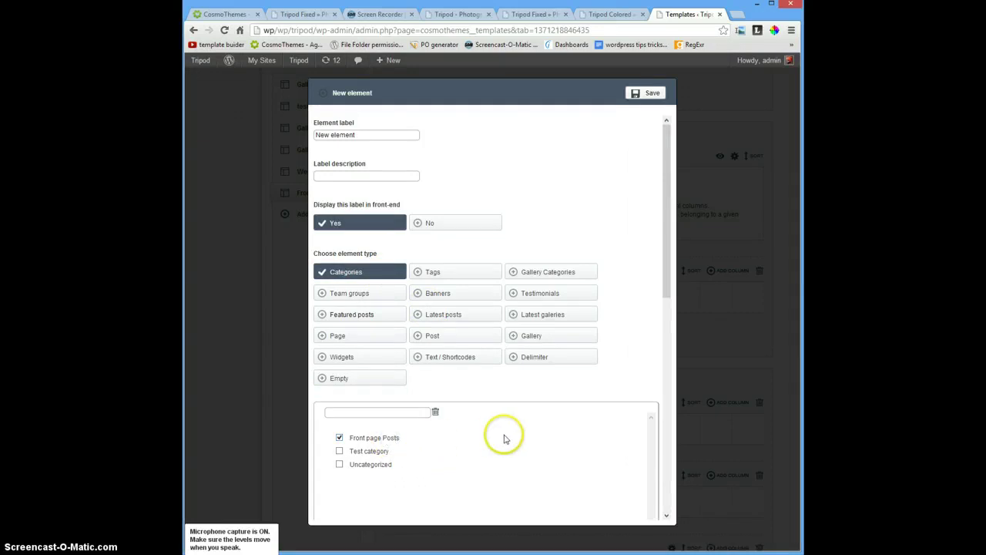
scroll(503, 439, "down", 3)
scroll(504, 439, "down", 1)
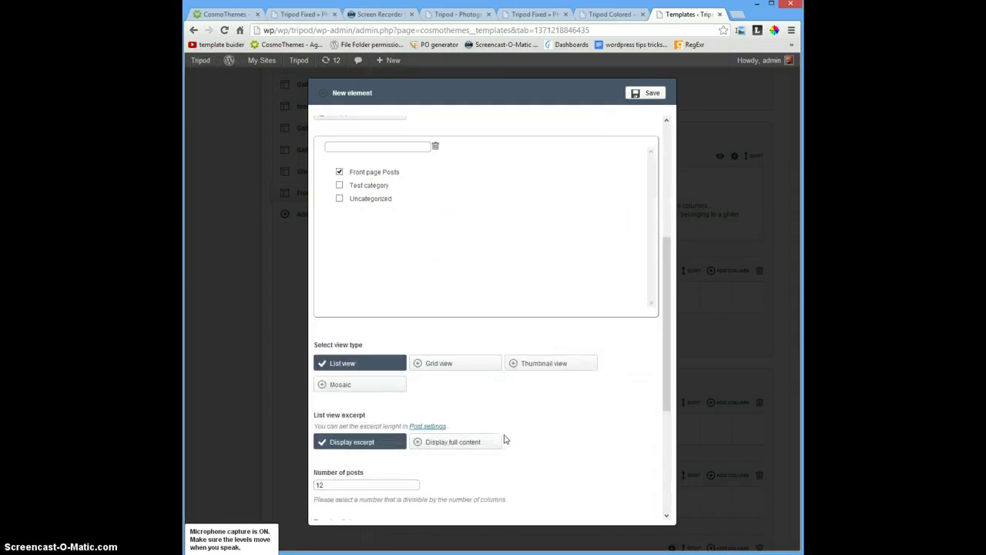
Step: Check the support ticket about creating sub pages and the open Tripod demo pages, and return to the template editor
left_click(218, 14)
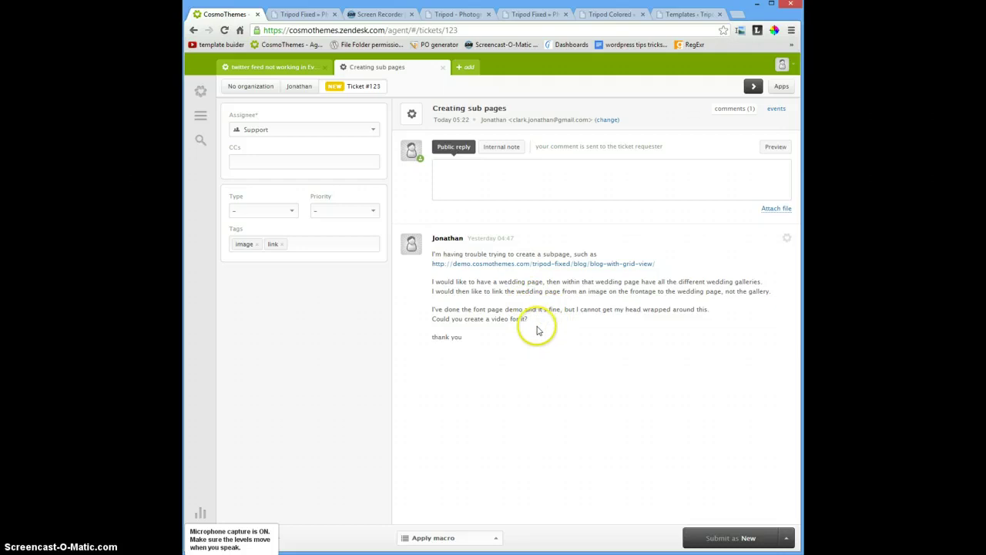
left_click(309, 16)
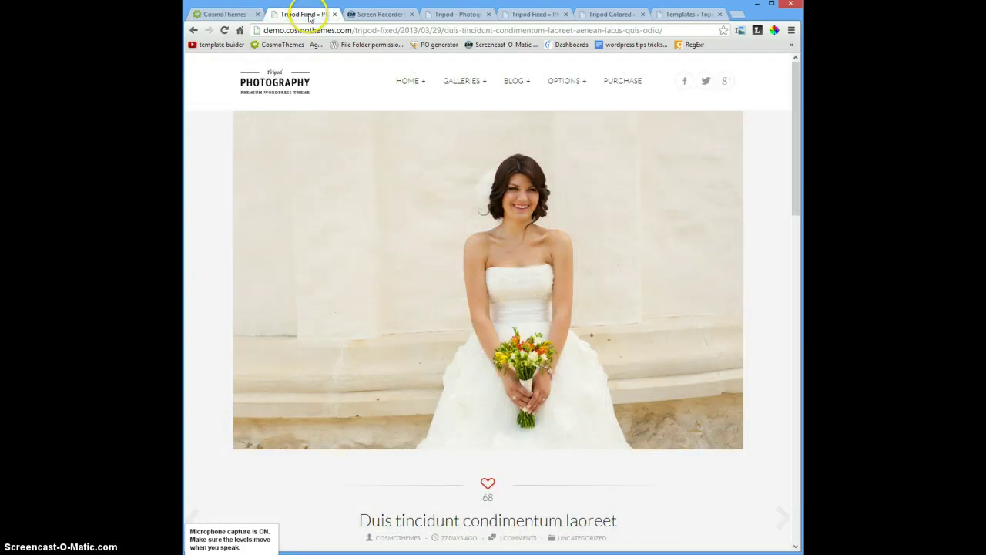
left_click(464, 15)
left_click(549, 15)
left_click(610, 16)
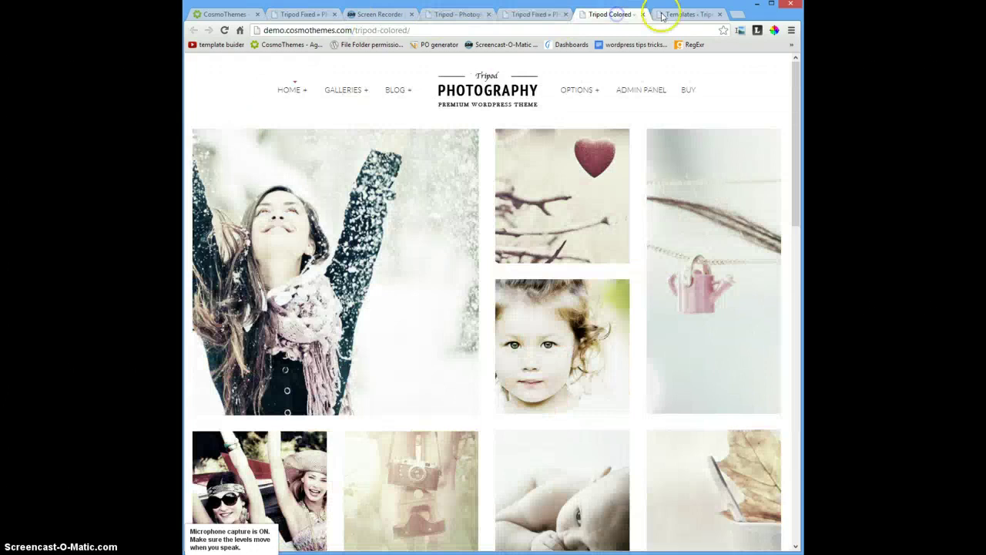
left_click(676, 16)
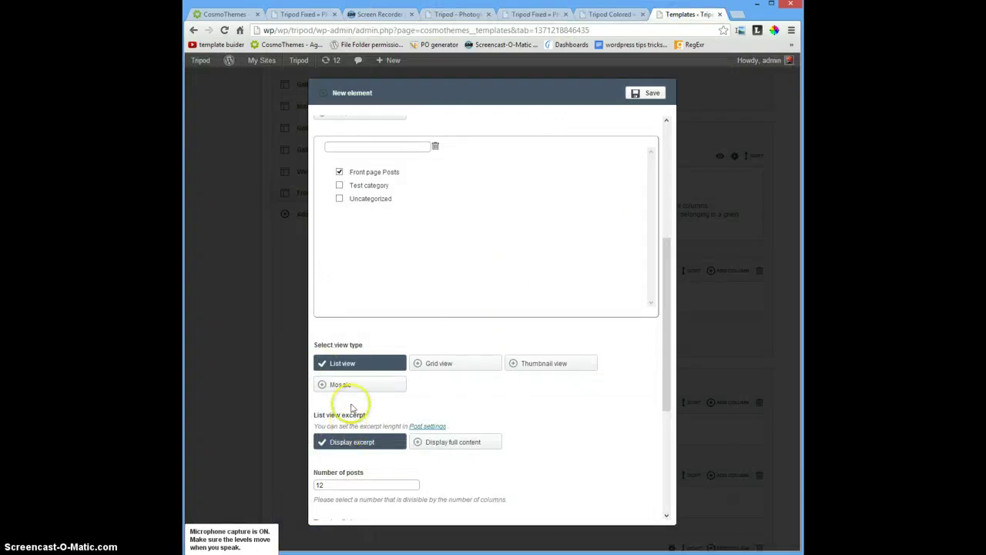
Step: Set the Categories element's view type to Thumbnail view and save the element
left_click(460, 368)
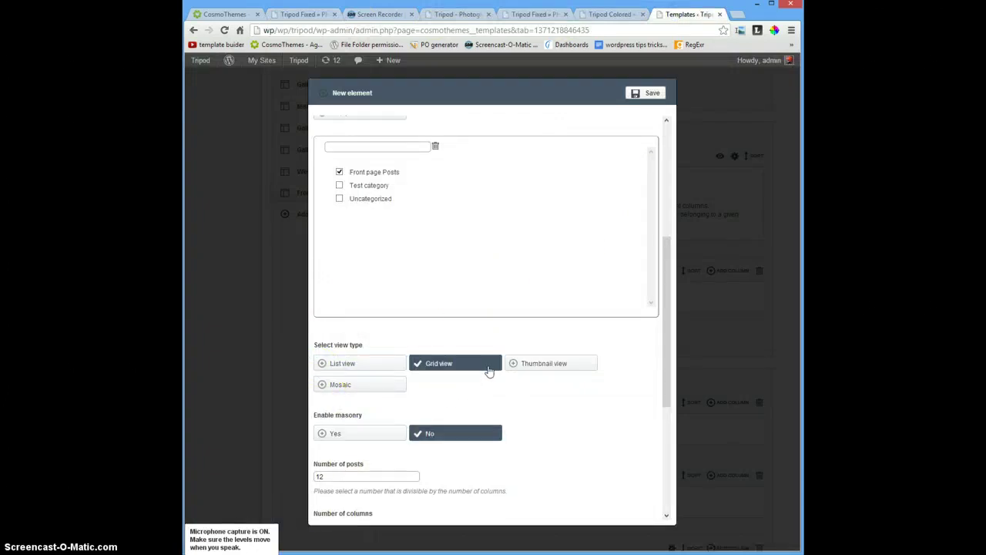
left_click(525, 369)
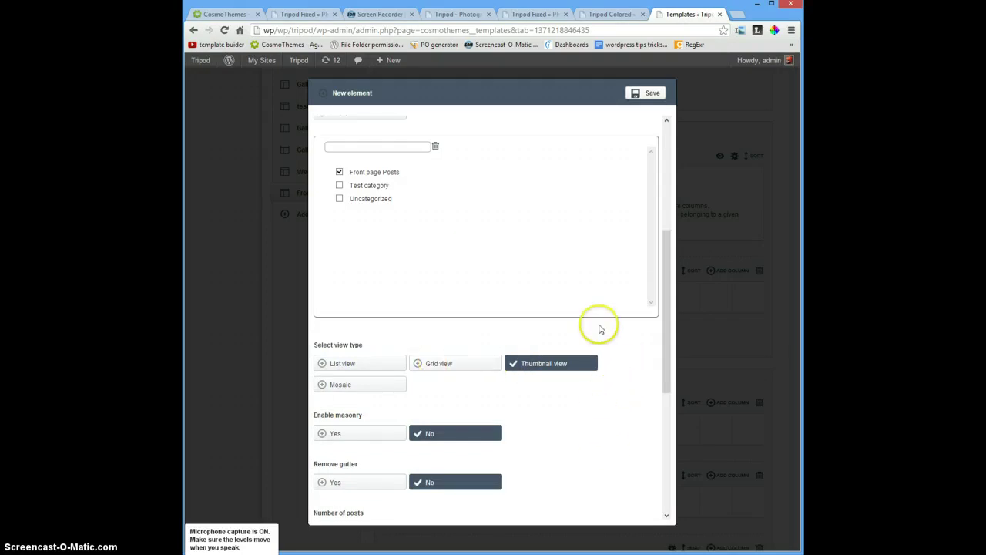
left_click(651, 93)
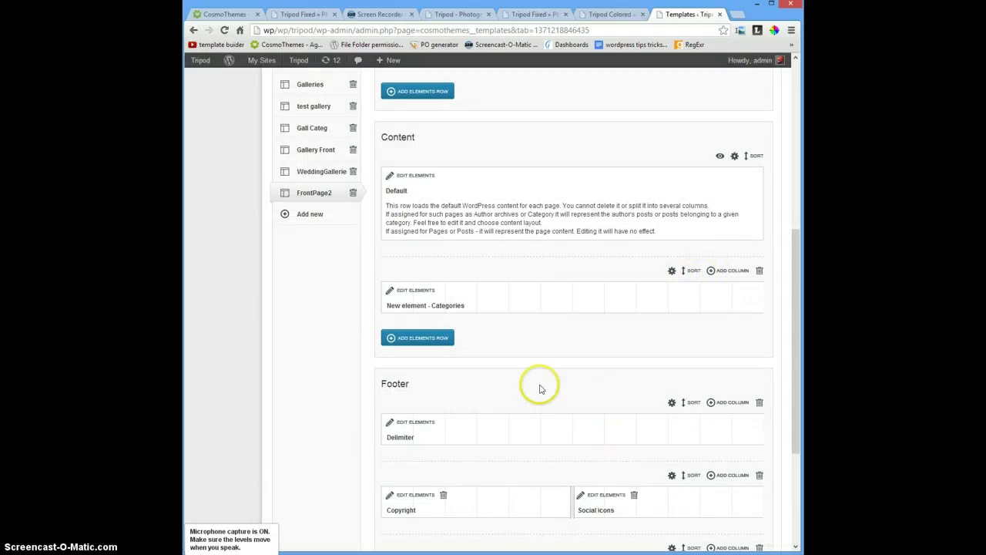
Step: Turn off the front-end label of the FrontPage2 template's Categories element, save the element and update the template settings
left_click(389, 291)
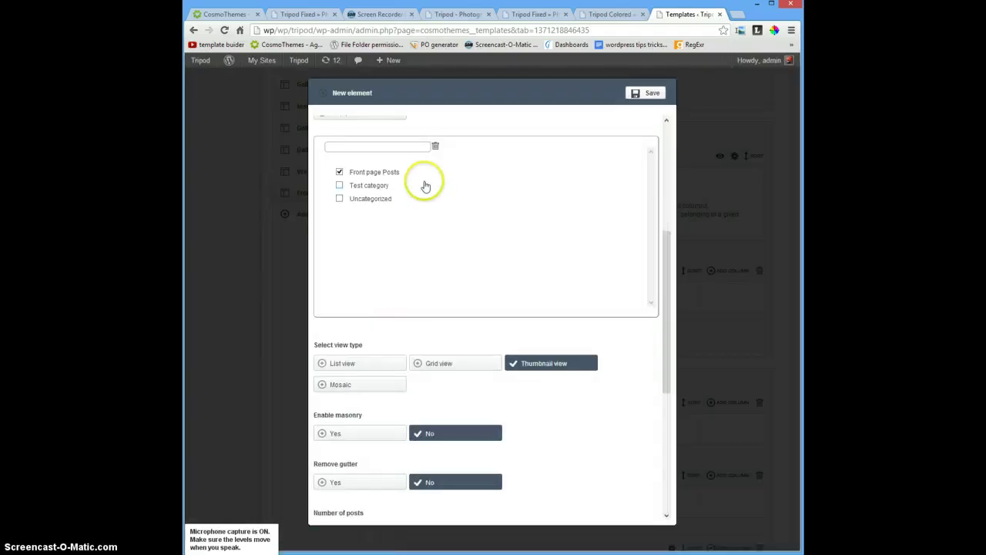
scroll(450, 202, "up", 4)
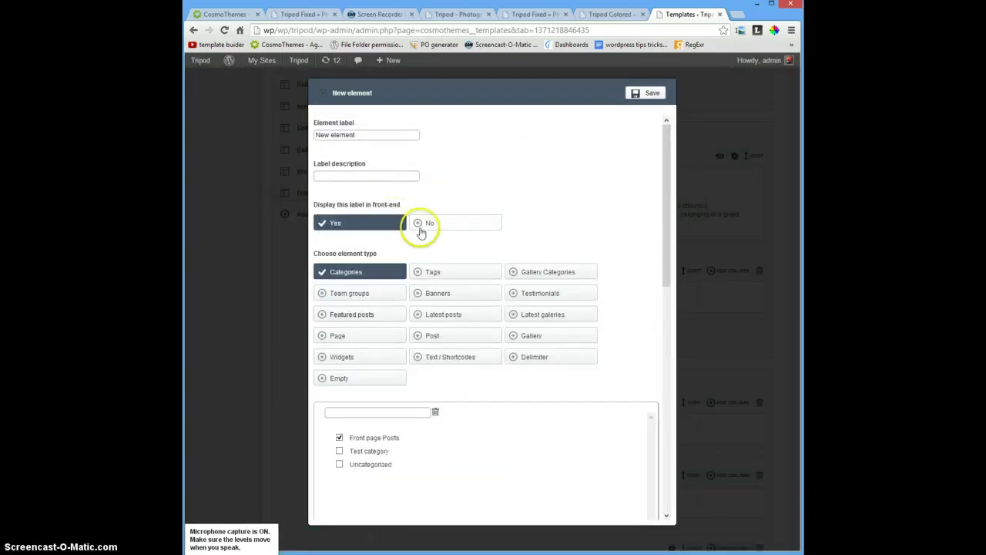
left_click(436, 225)
left_click(646, 94)
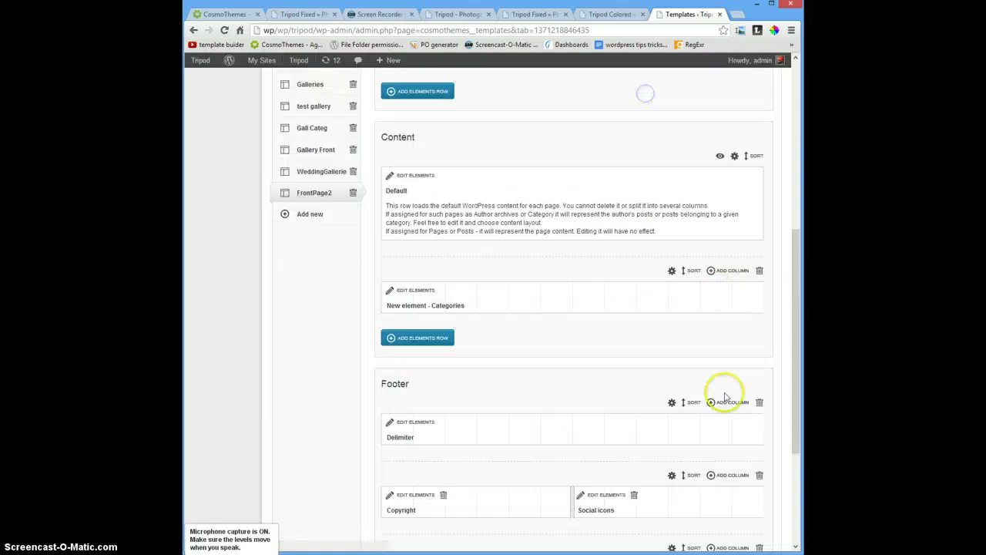
scroll(724, 370, "down", 3)
left_click(576, 494)
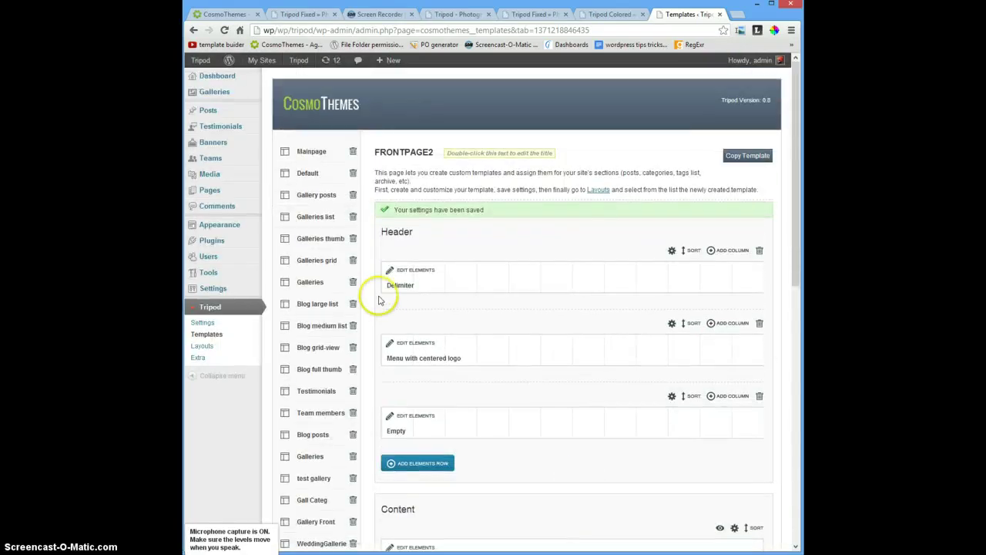
Step: In the theme's layouts, assign the FrontPage2 template to the Front page and update the settings
scroll(366, 324, "down", 3)
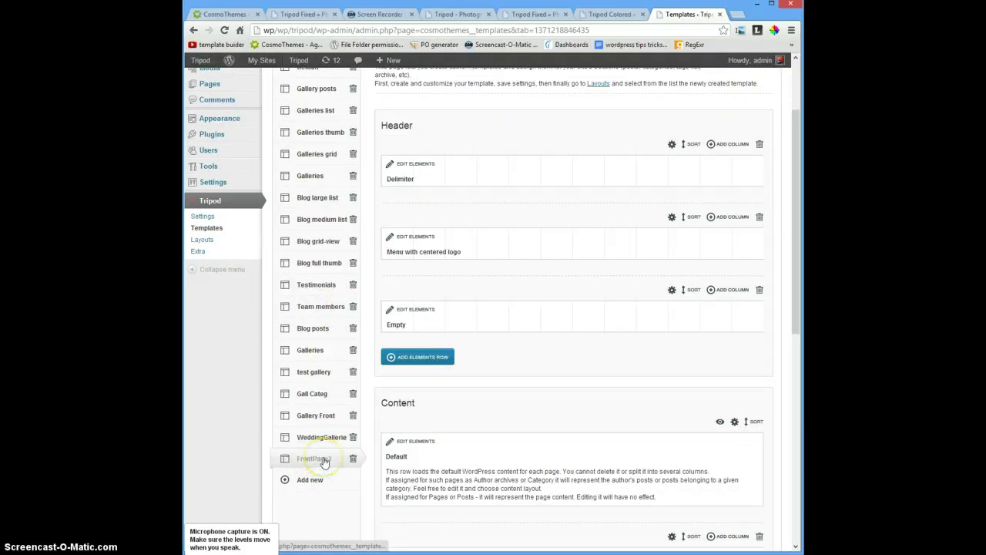
scroll(324, 460, "down", 3)
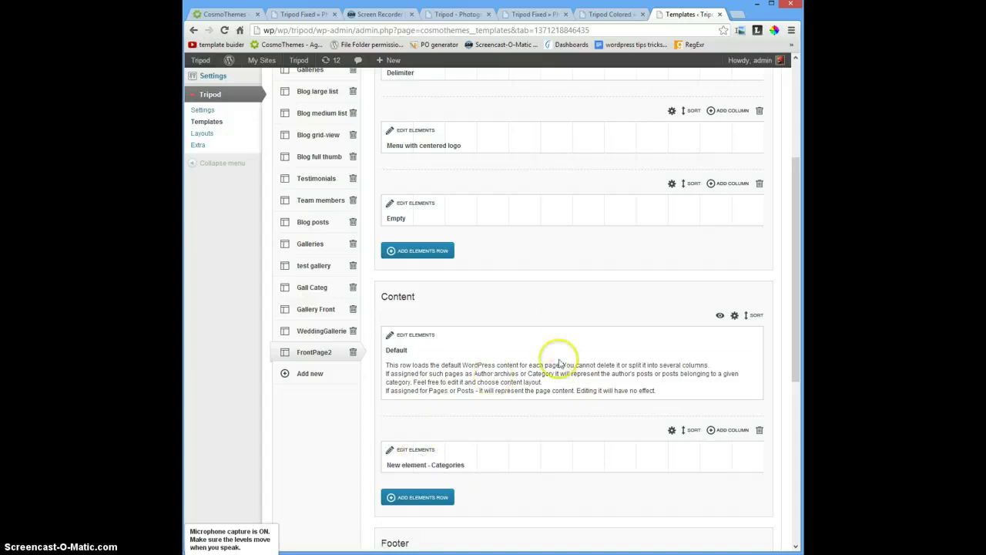
scroll(480, 348, "up", 2)
left_click(205, 293)
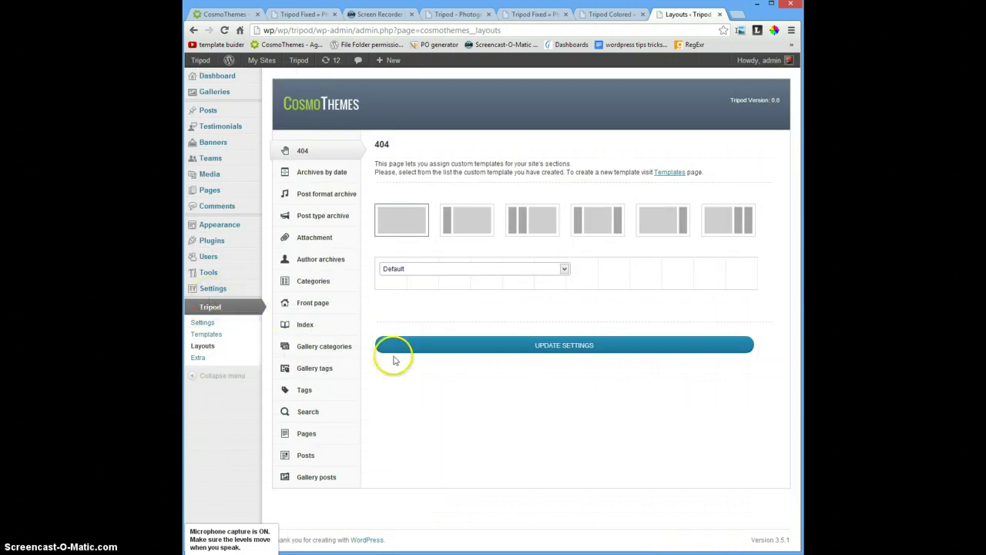
left_click(319, 306)
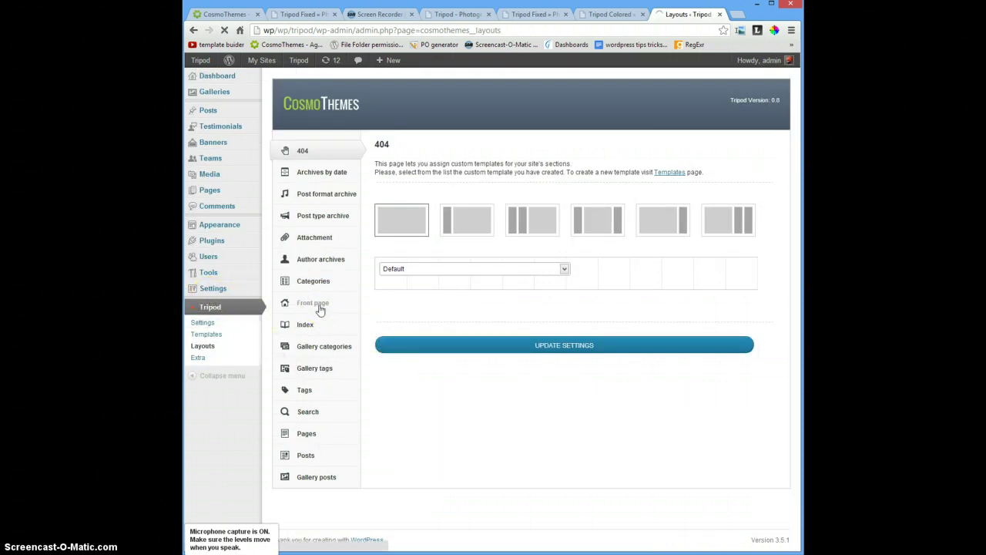
left_click(425, 270)
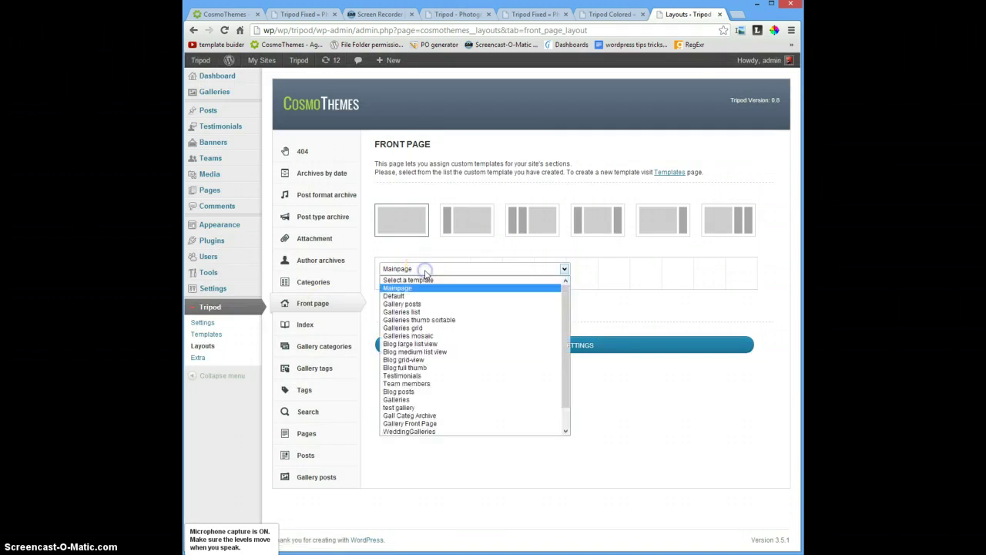
scroll(439, 351, "down", 1)
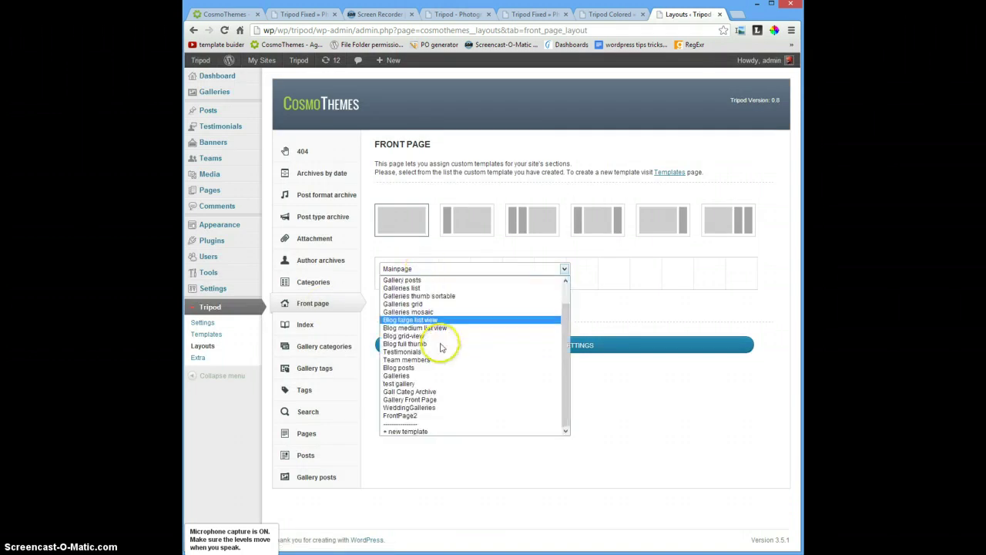
left_click(440, 416)
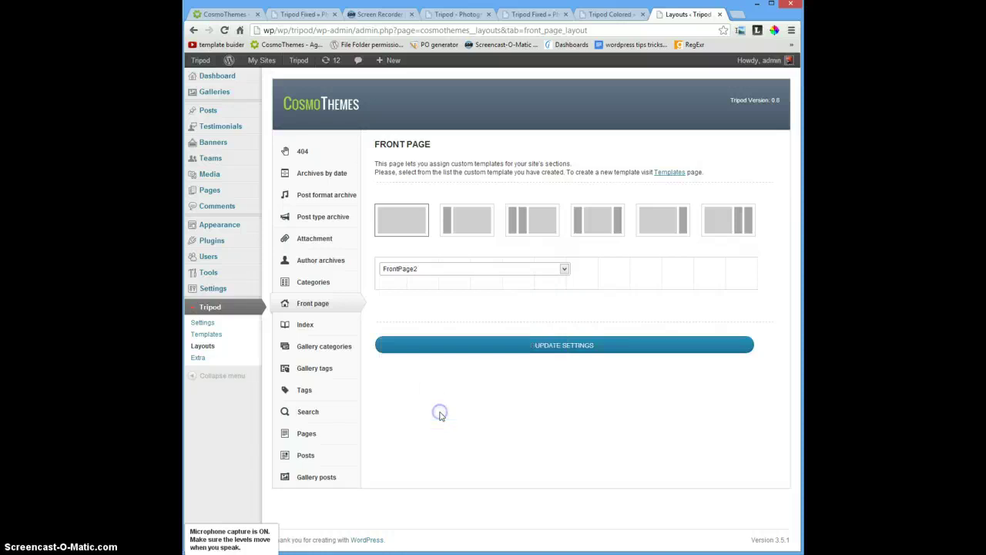
left_click(455, 347)
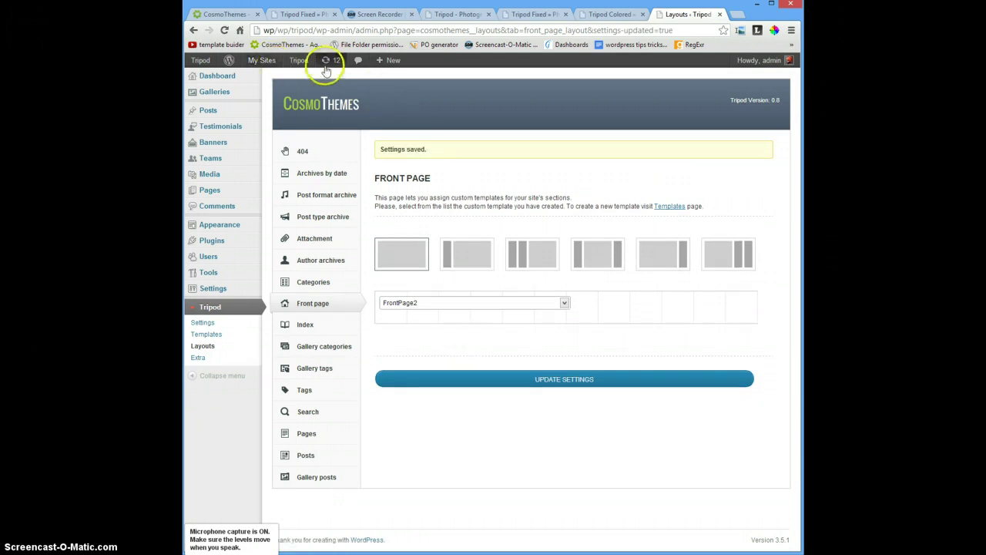
Step: Visit the site's front page in a new tab and open the People post from its thumbnail
mouse_move(298, 62)
left_click(303, 78)
left_click(688, 13)
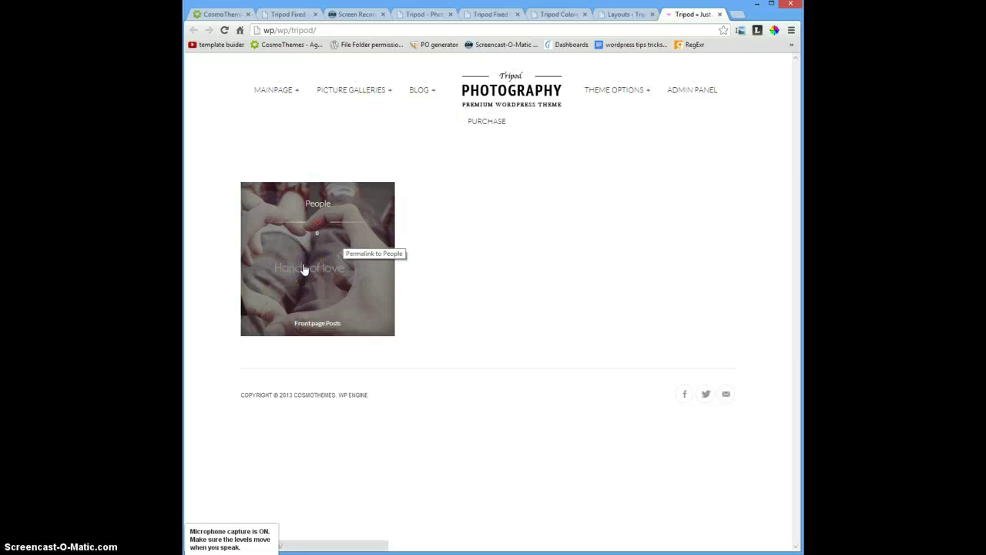
left_click(305, 269)
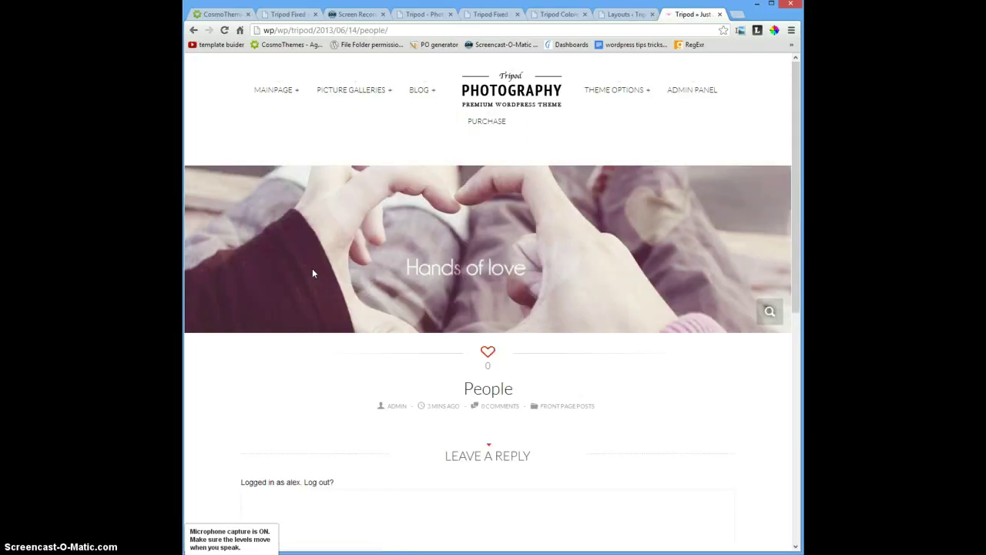
Step: Examine the People post page, from its featured image and comment form down to the People gallery section
scroll(313, 272, "down", 4)
scroll(323, 285, "down", 2)
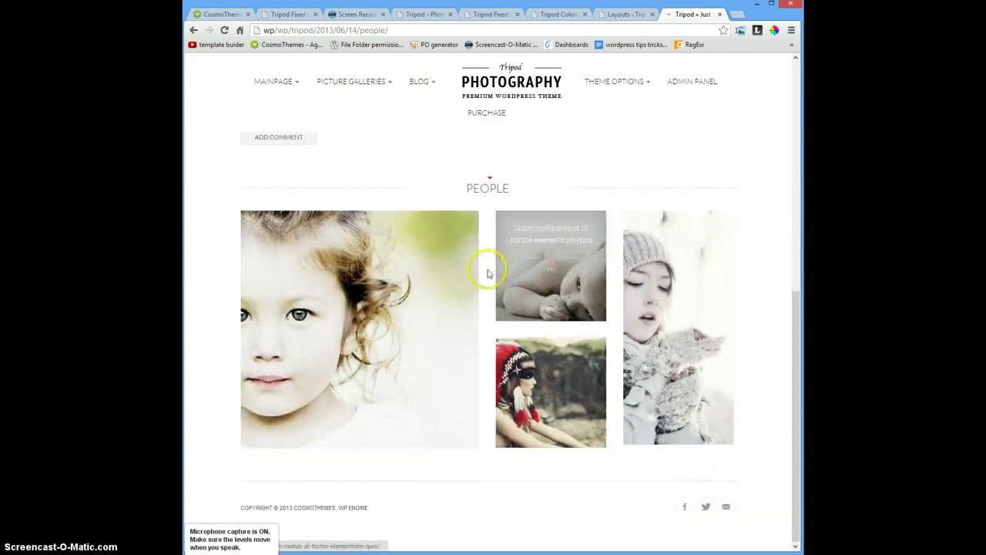
scroll(491, 268, "up", 3)
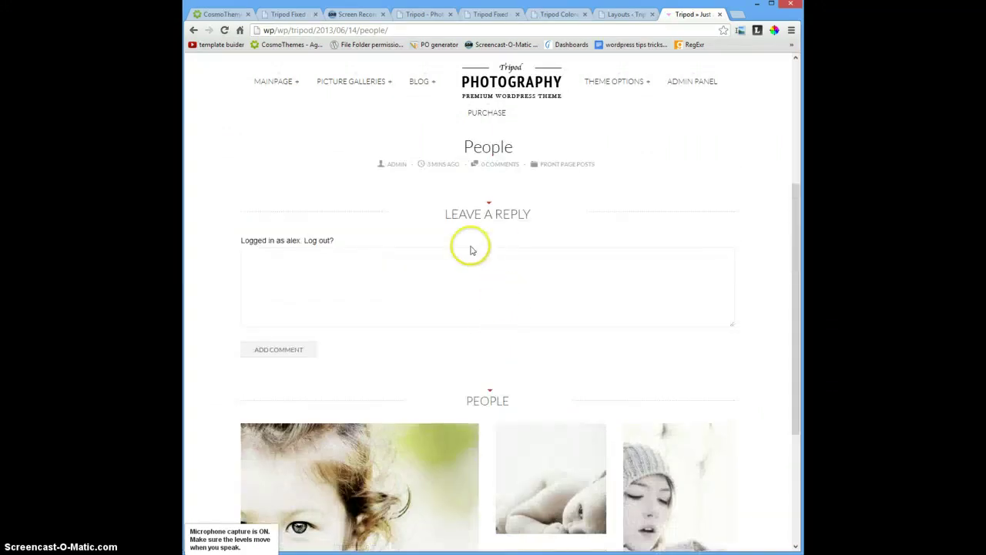
left_click(462, 283)
scroll(466, 285, "up", 3)
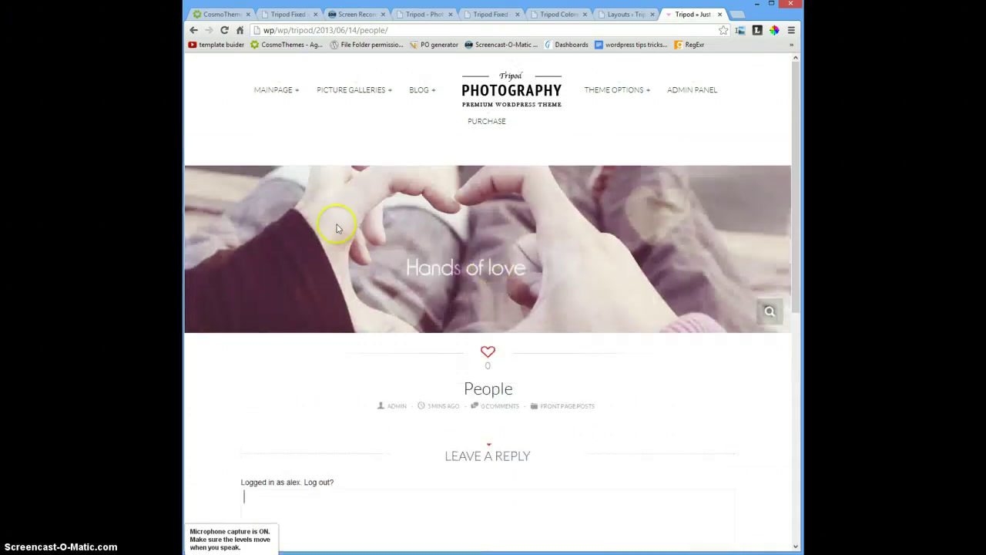
scroll(424, 352, "down", 1)
scroll(428, 350, "up", 1)
scroll(440, 395, "down", 3)
scroll(440, 440, "down", 2)
scroll(440, 440, "up", 1)
scroll(440, 441, "up", 2)
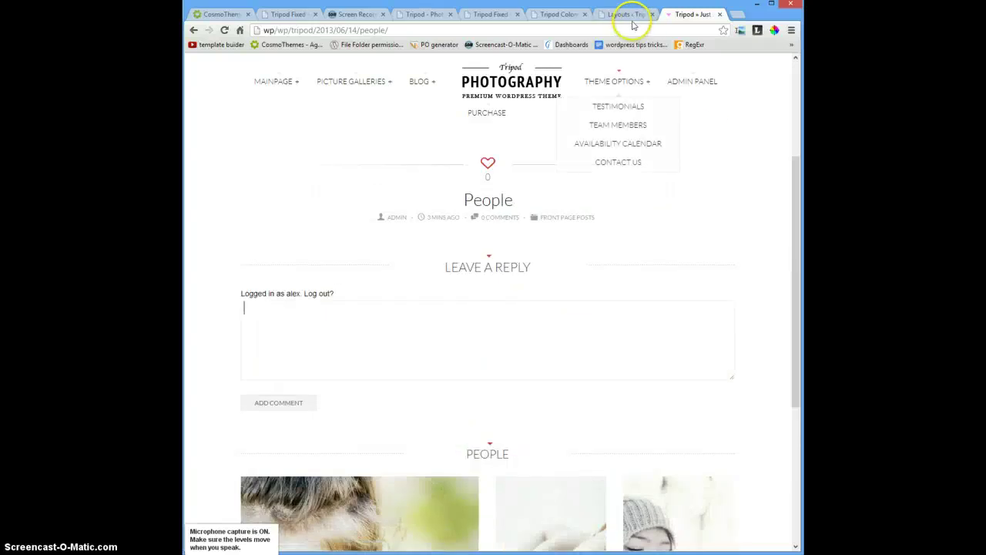
Step: Edit the People post to disallow comments and set Display featured image inside the post to No, and update it
left_click(626, 16)
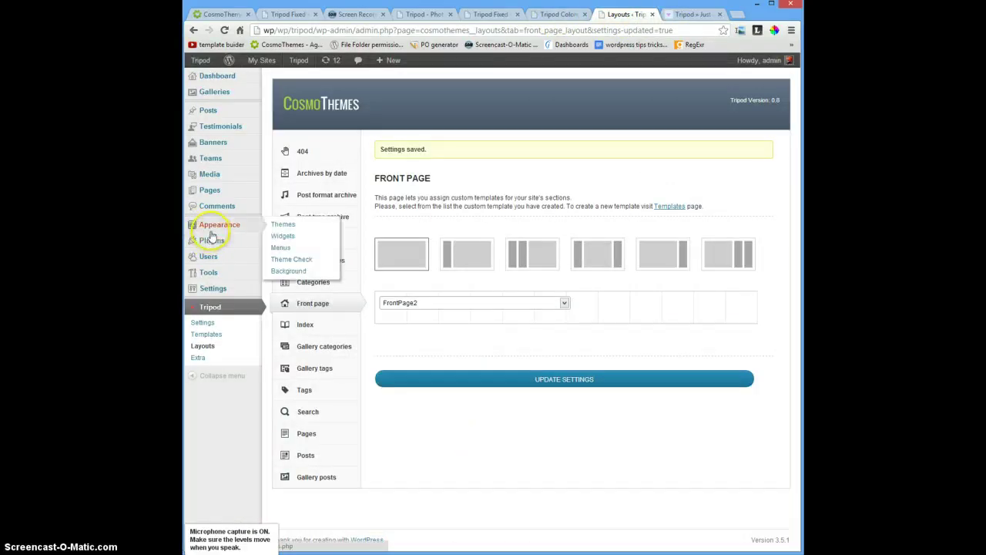
mouse_move(218, 112)
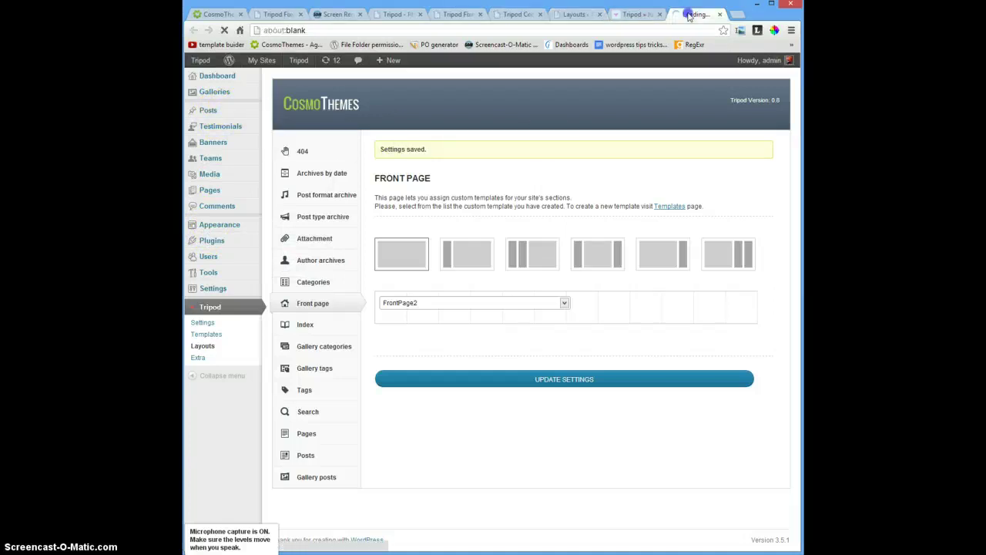
left_click(659, 14)
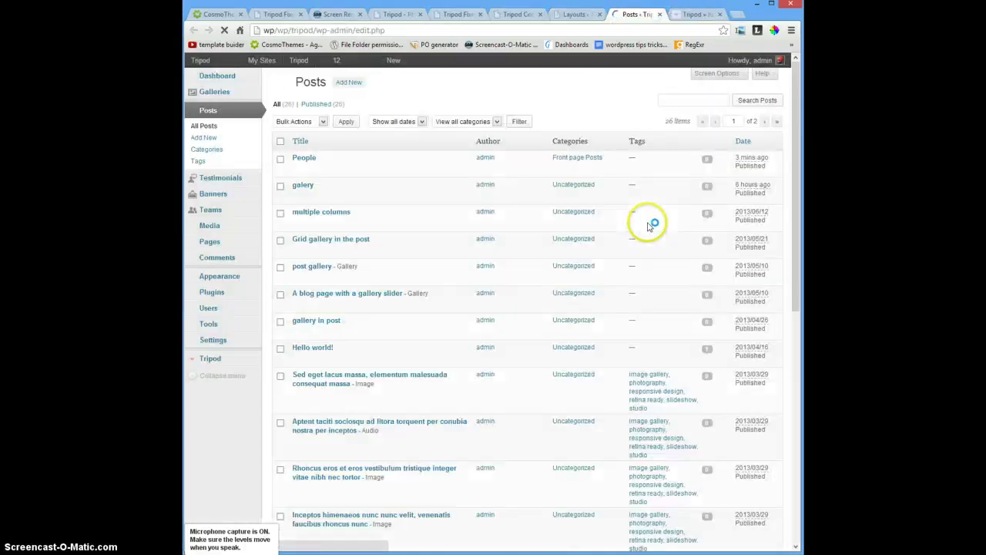
left_click(306, 158)
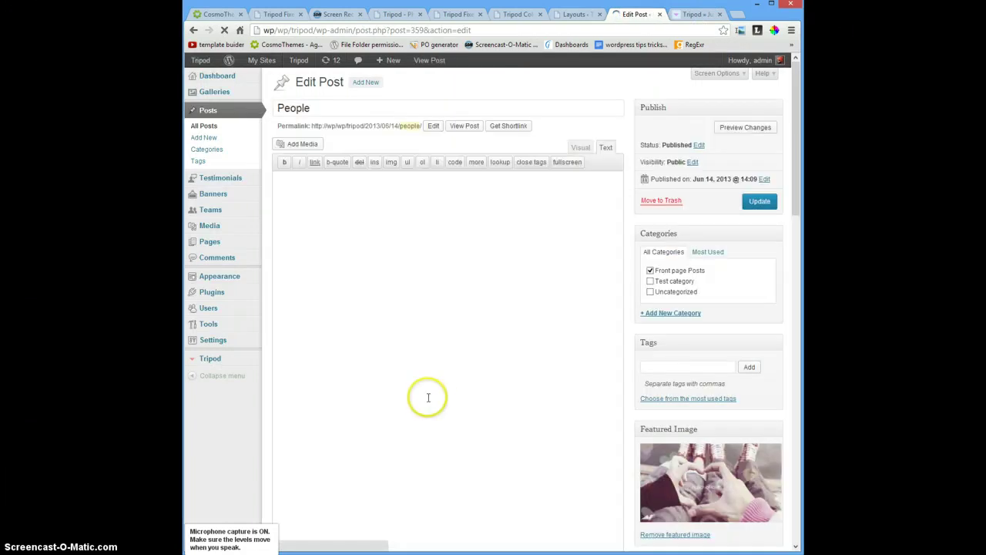
scroll(427, 397, "down", 10)
scroll(436, 407, "down", 6)
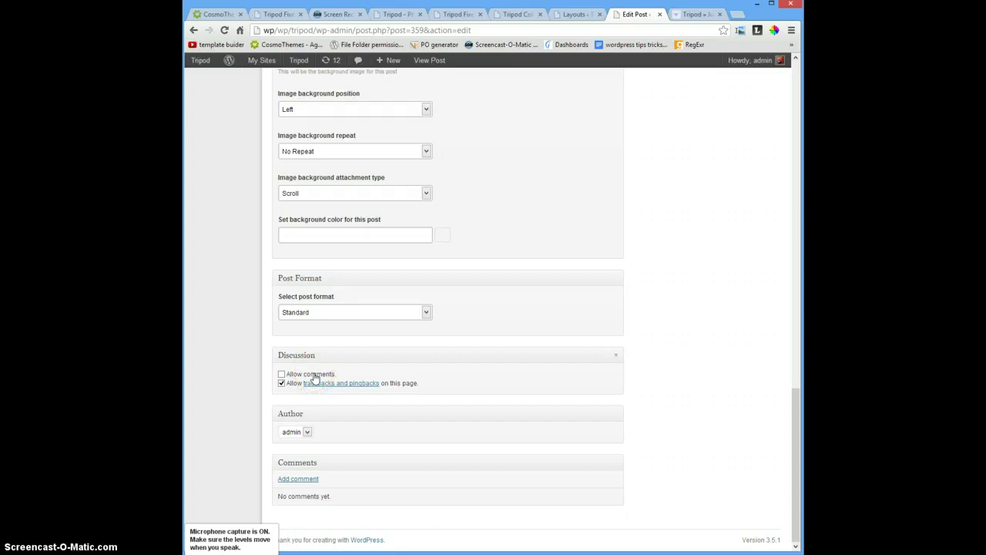
scroll(524, 376, "up", 6)
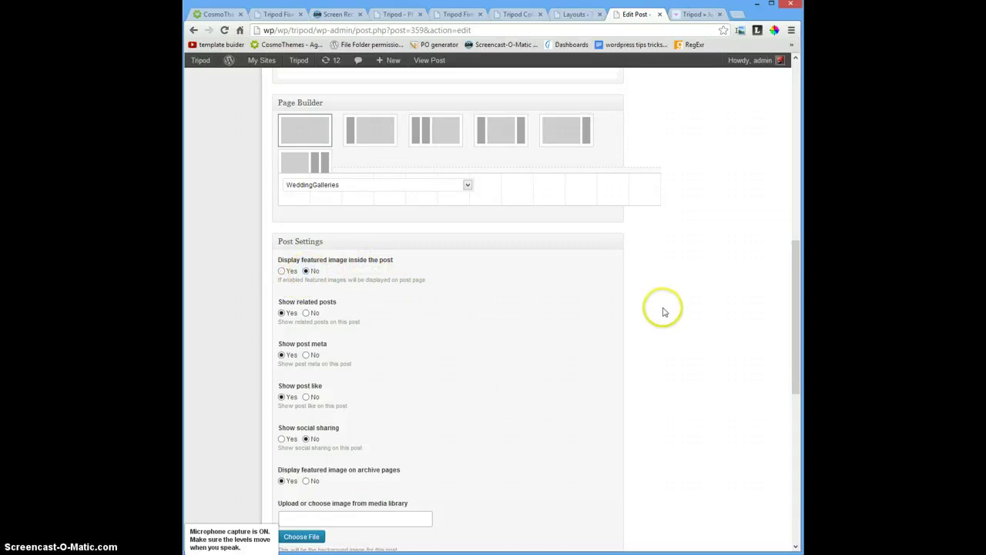
scroll(658, 309, "up", 10)
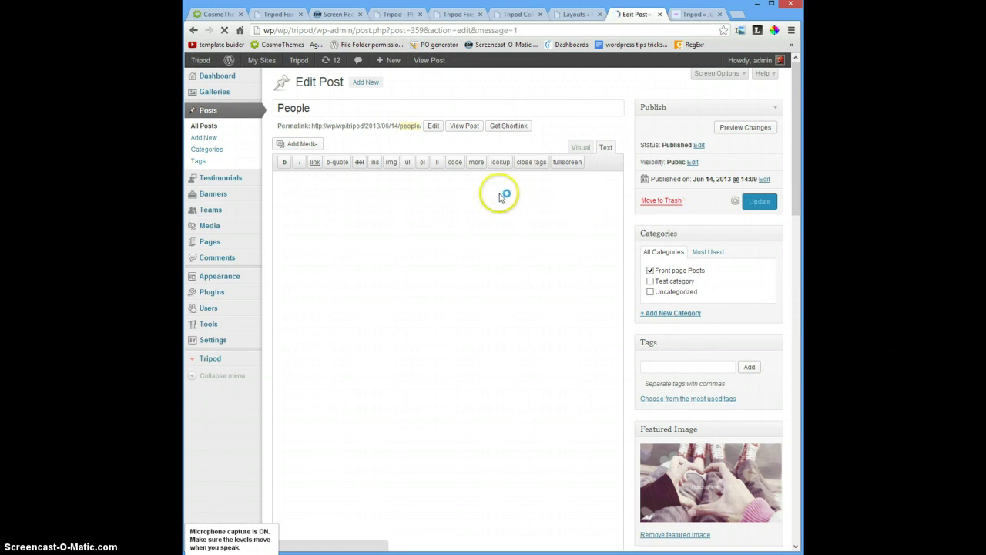
left_click(366, 337)
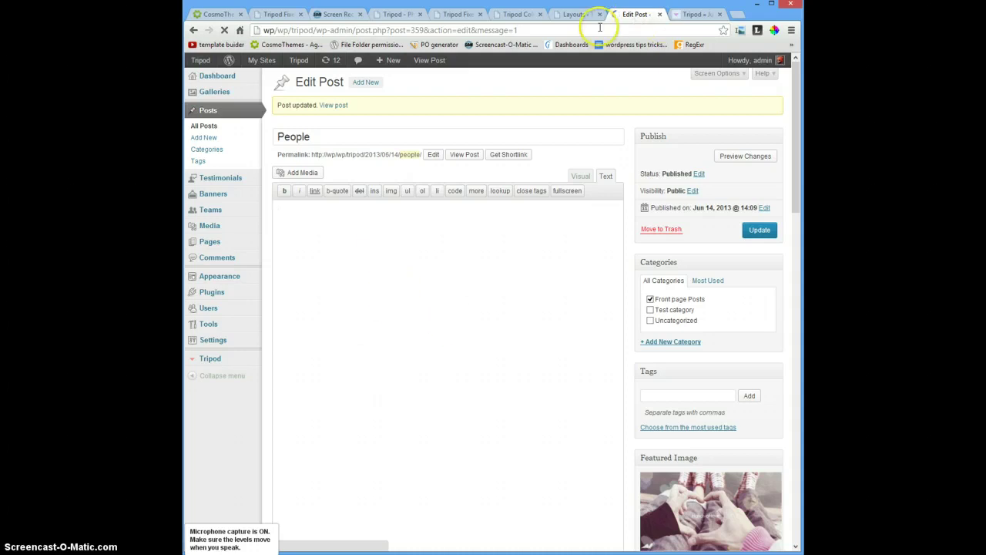
Step: Open the theme's Templates page in a new tab and show the FrontPage2 template
left_click(574, 15)
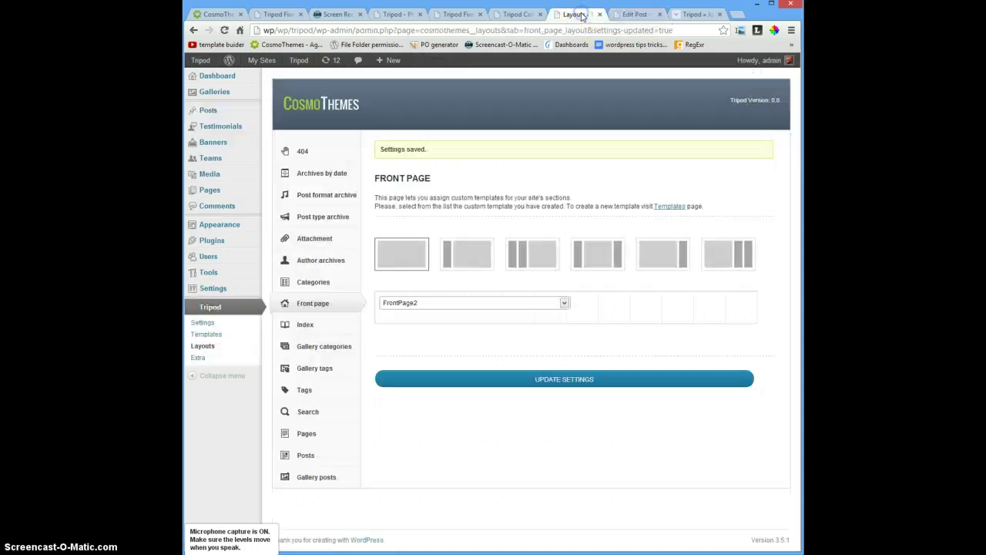
left_click(523, 15)
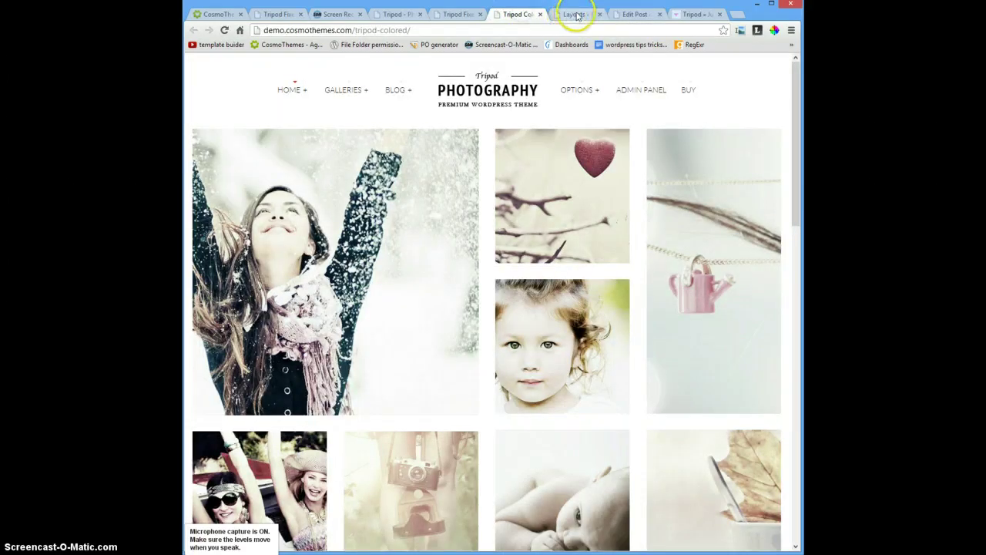
left_click(574, 15)
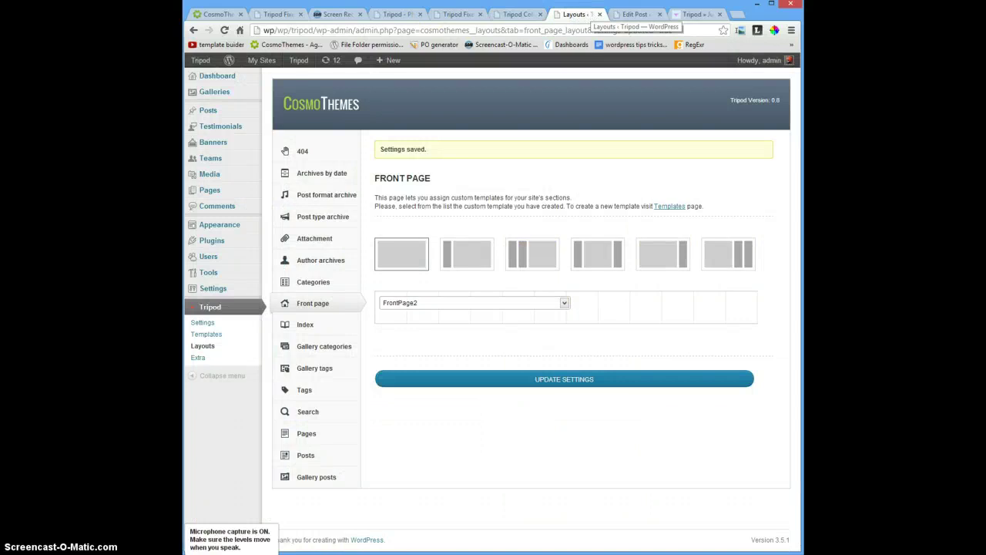
middle_click(202, 335)
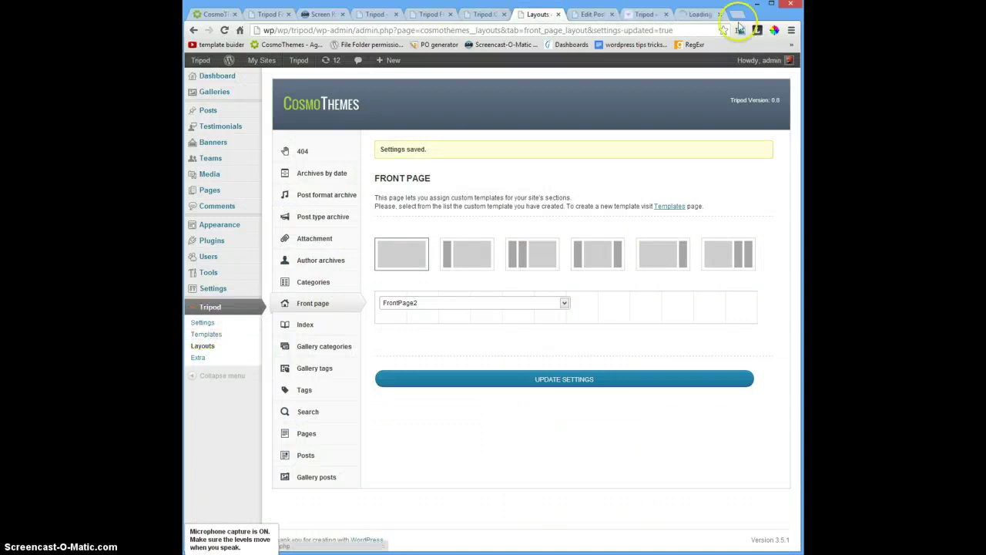
left_click(699, 15)
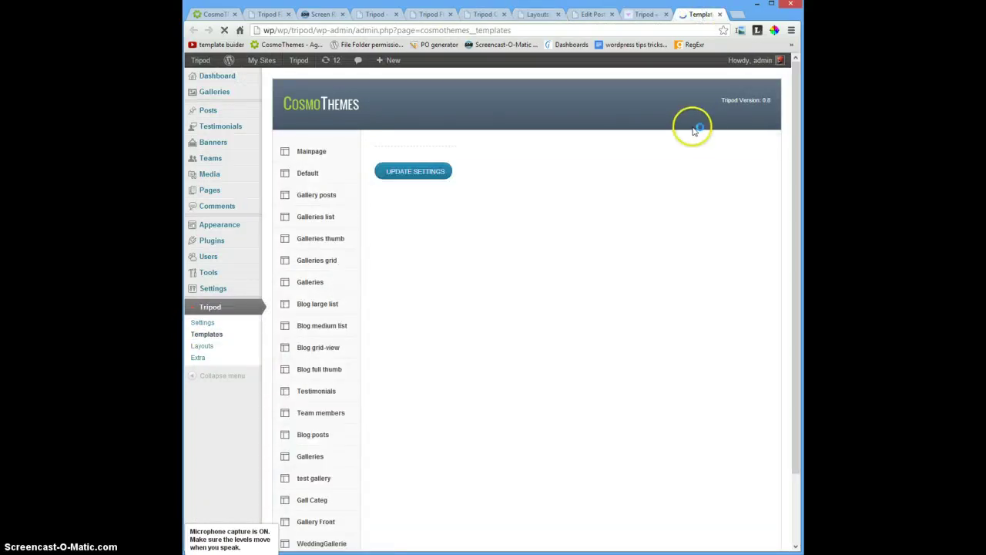
scroll(361, 370, "down", 3)
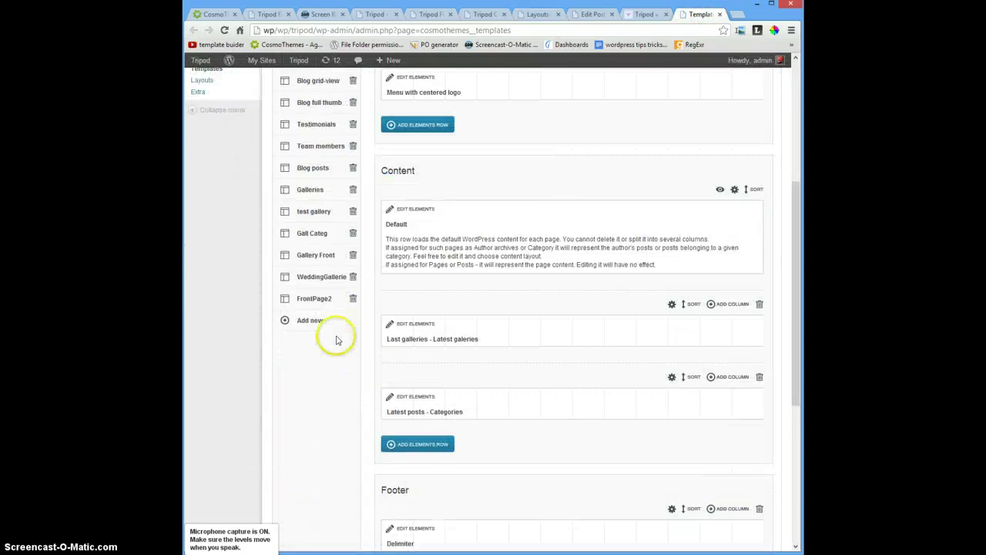
left_click(314, 299)
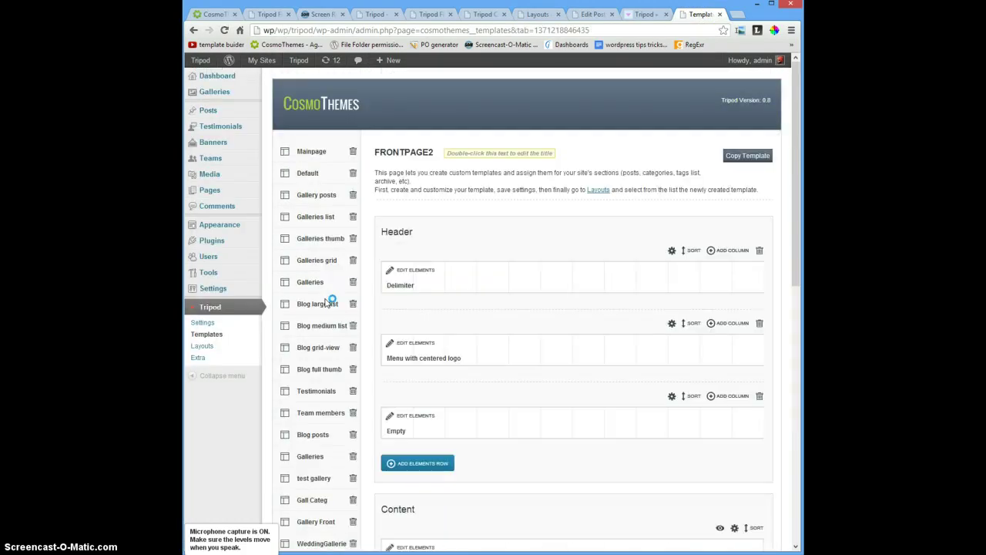
Step: Open the WeddingGalleries template and examine the rows in its Content section
scroll(565, 380, "down", 4)
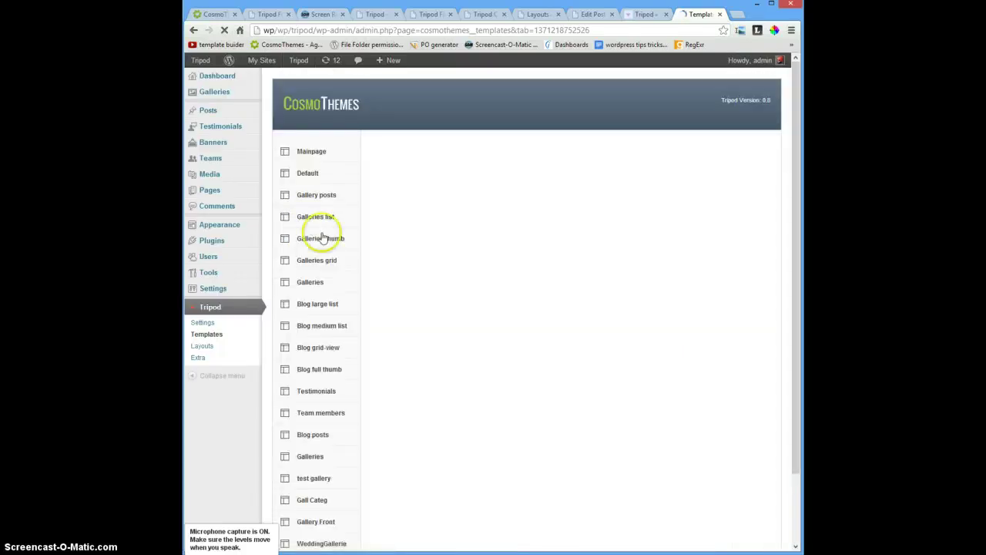
scroll(604, 346, "down", 6)
scroll(605, 346, "up", 3)
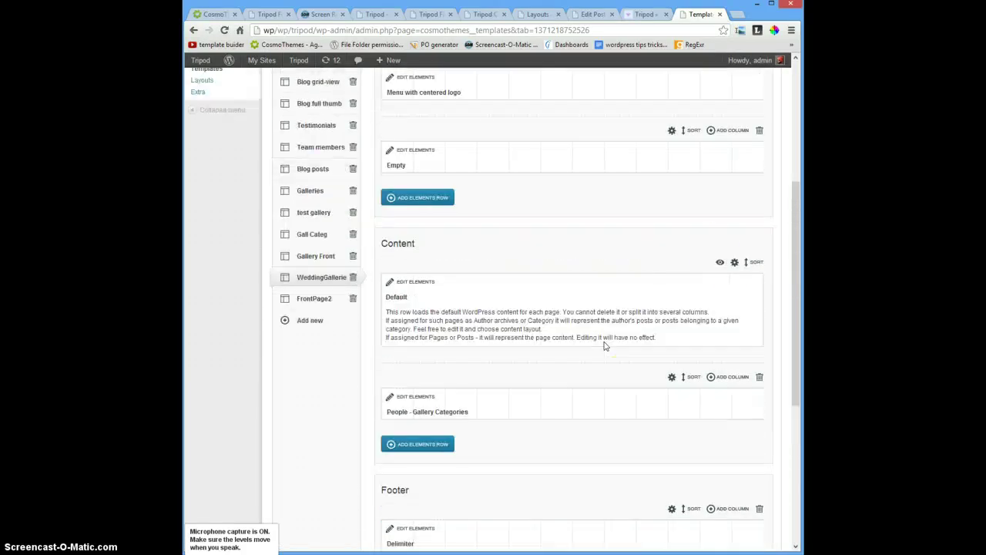
Step: Set the Default content row of the WeddingGalleries template to be hidden and save the template
left_click(720, 262)
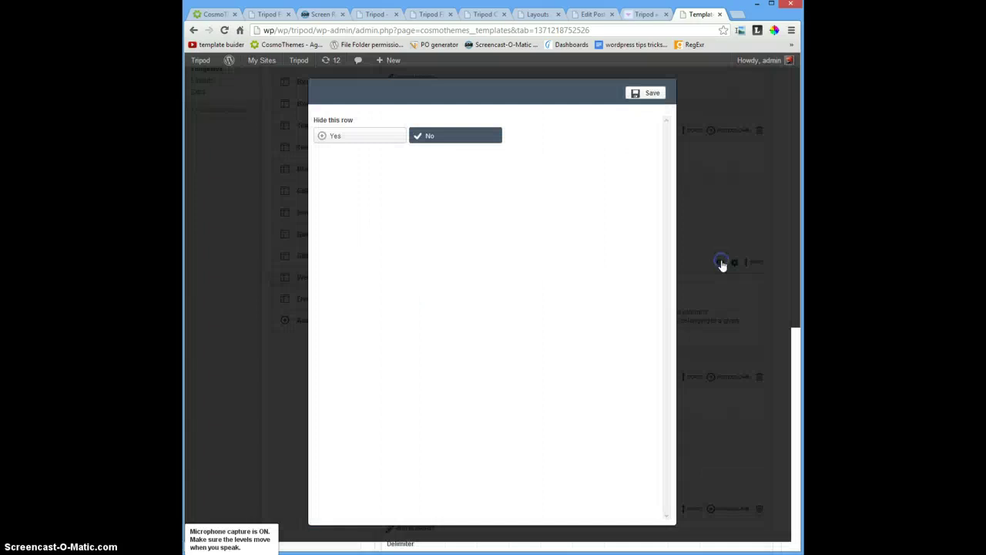
left_click(375, 137)
left_click(651, 93)
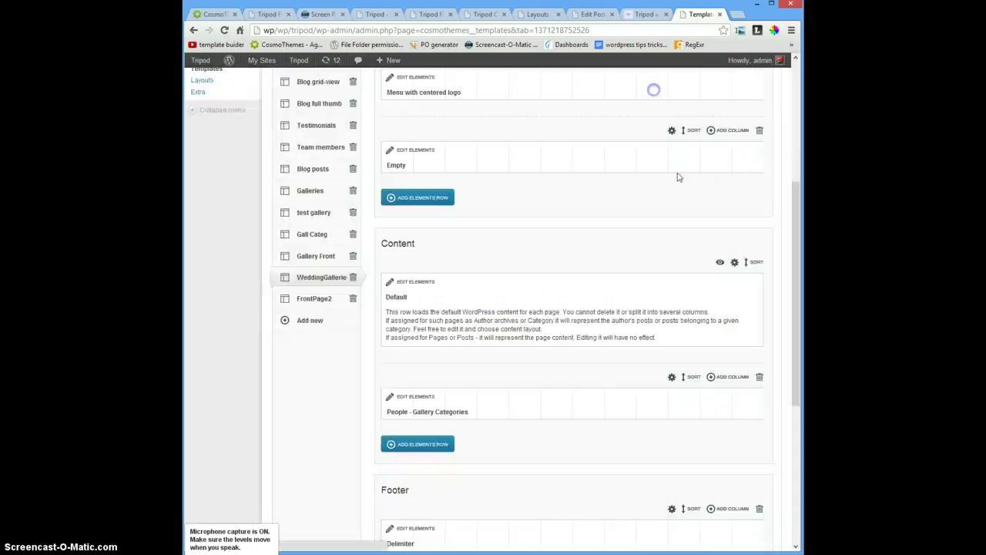
scroll(643, 419, "down", 4)
left_click(633, 493)
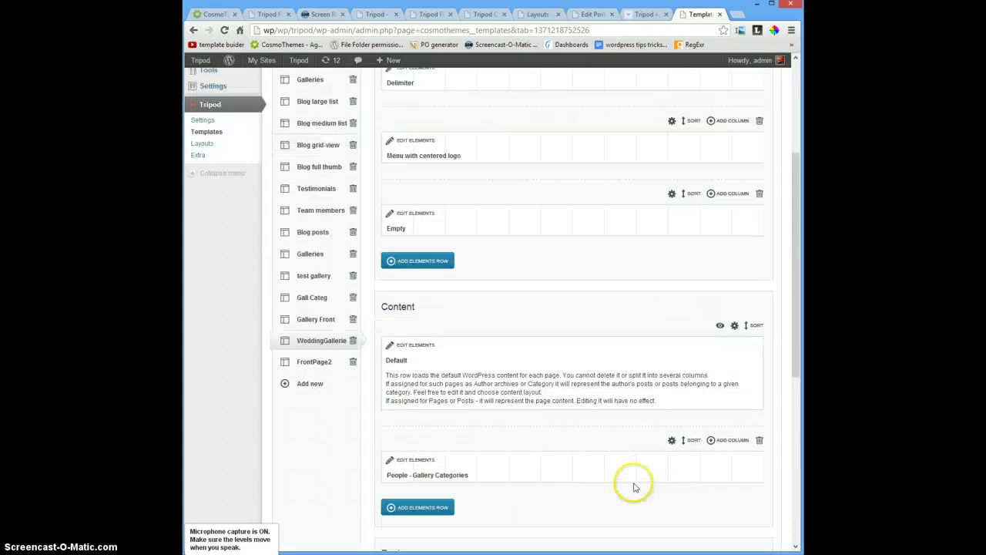
Step: Reload the People post page and test the links of three gallery images, returning to the post after each one
left_click(645, 14)
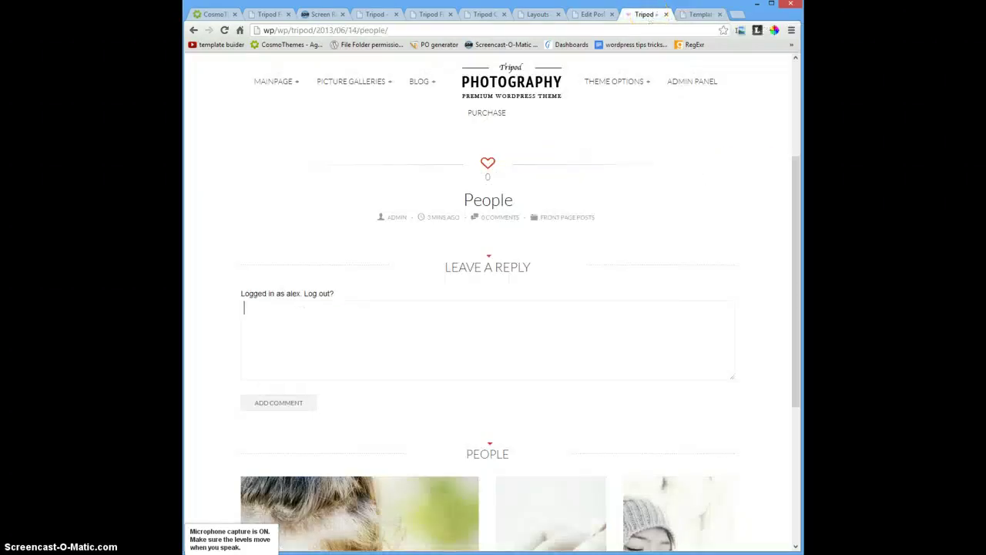
left_click(224, 31)
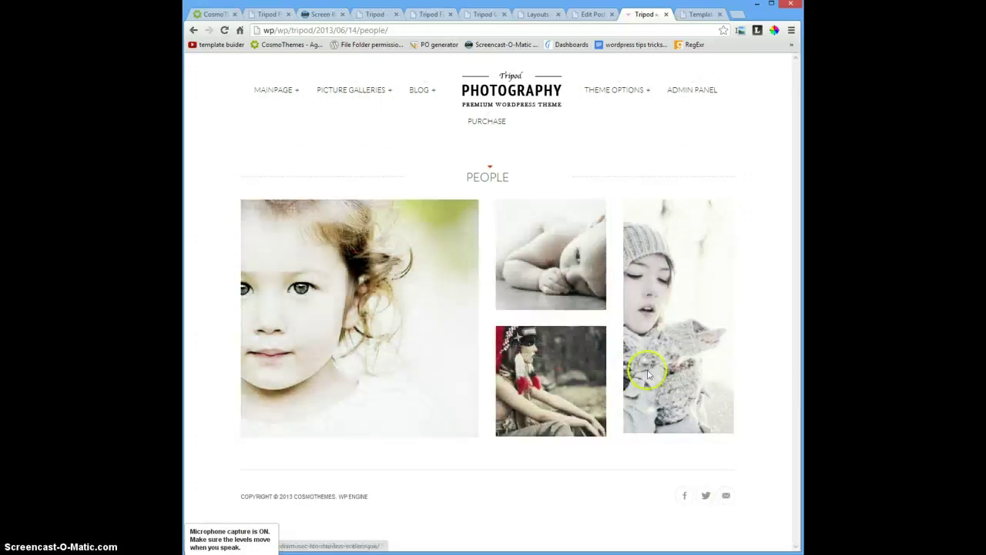
left_click(372, 313)
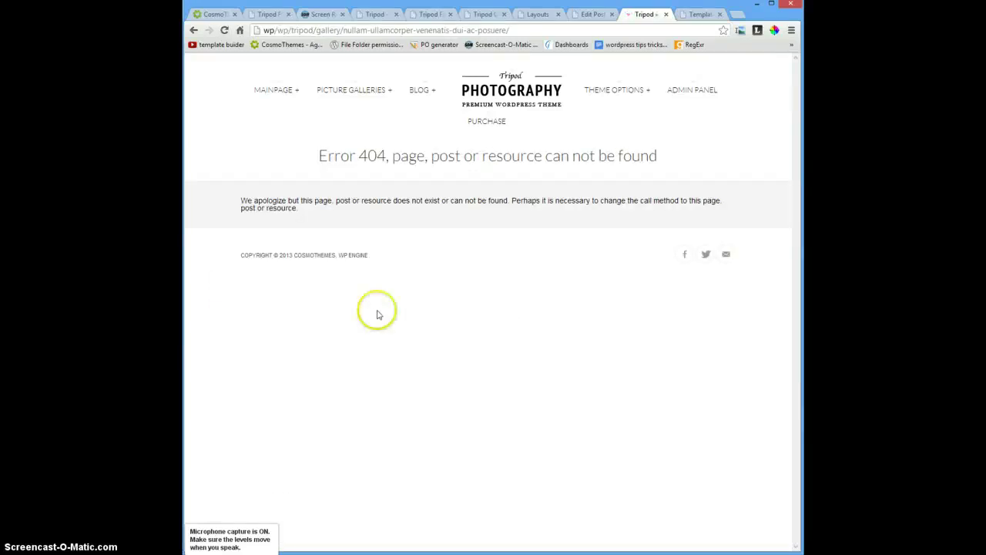
left_click(192, 31)
left_click(566, 288)
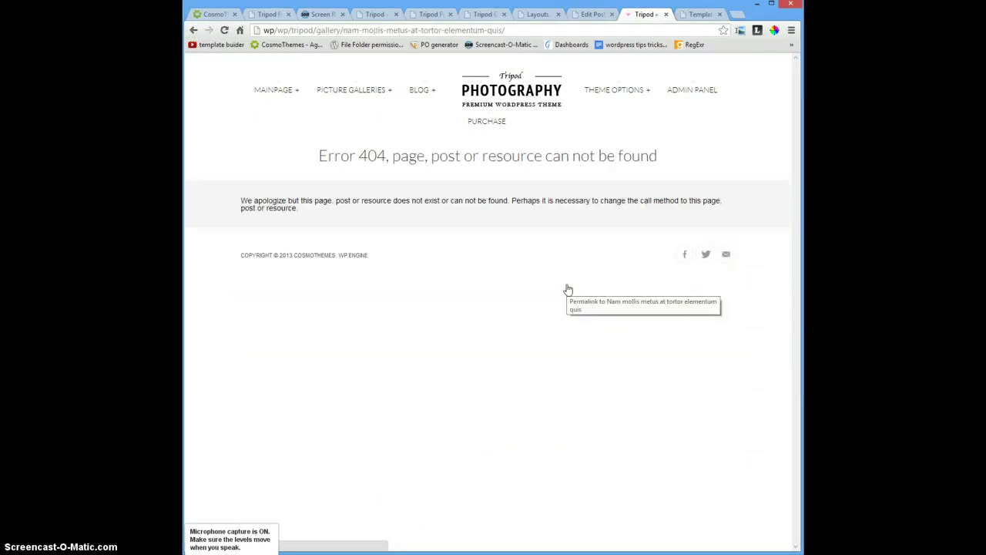
left_click(194, 31)
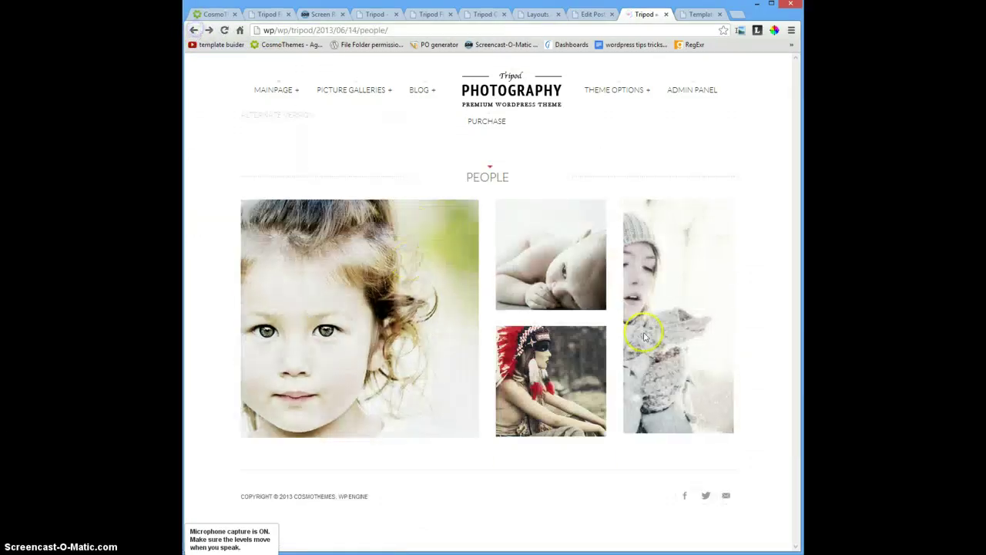
left_click(683, 364)
left_click(193, 31)
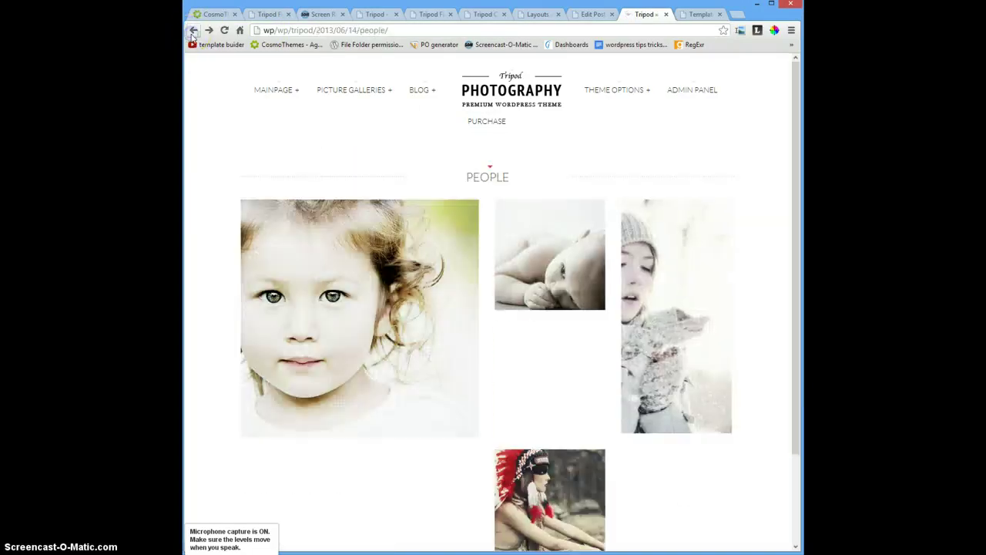